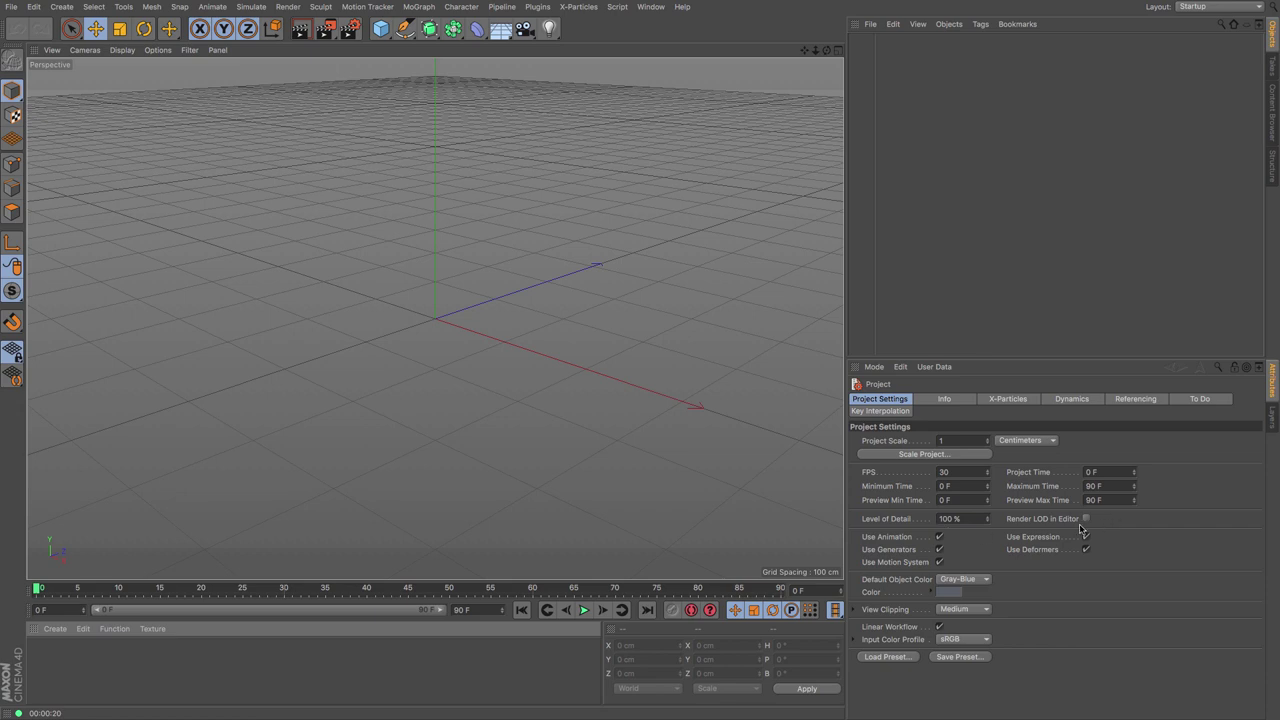
Set the project scale unit to Millimeters
left_click(1024, 441)
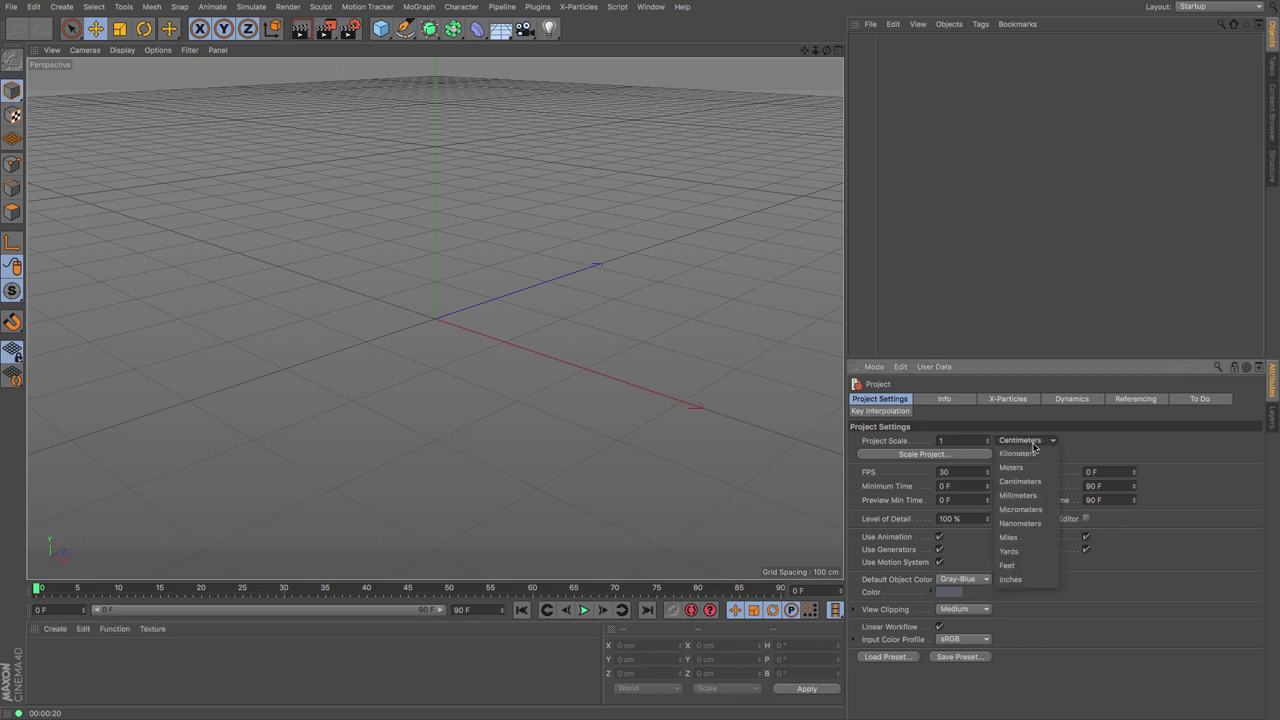
left_click(1030, 494)
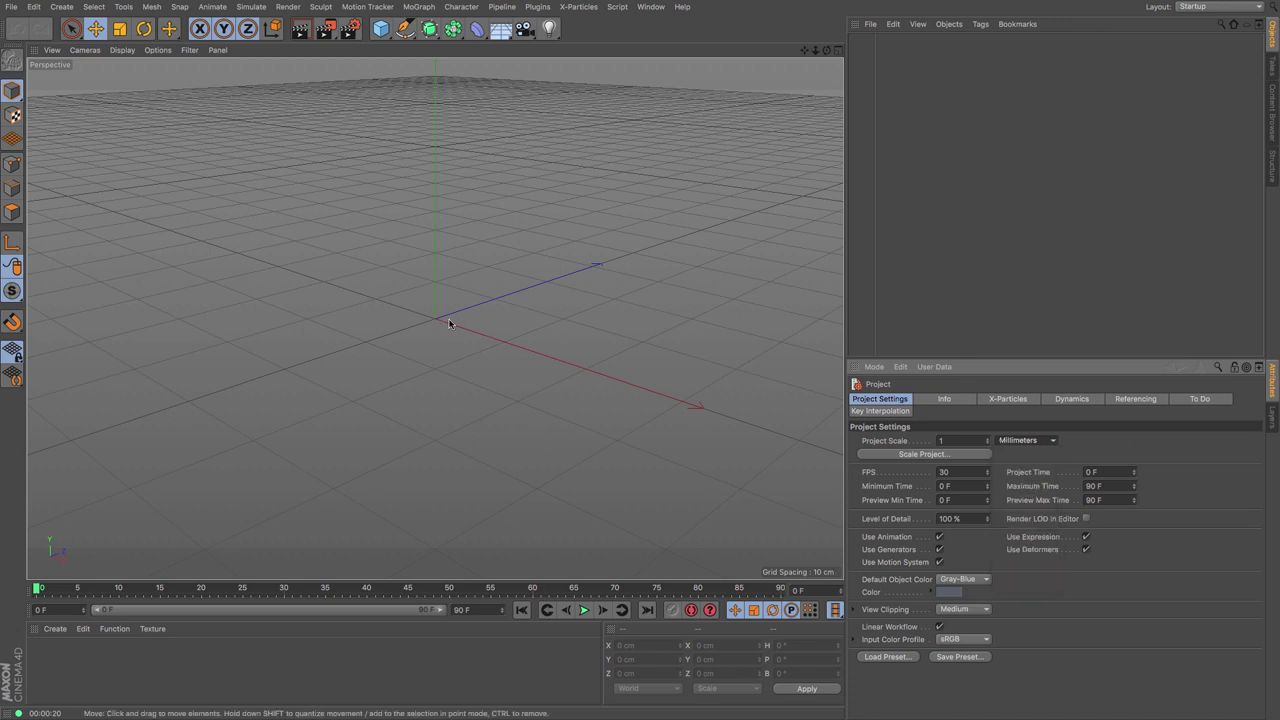
With the Bezier Pen in the Front view, draw the bottle profile's base from the origin, curving up to about X 3 cm, Y 1 cm
left_click(405, 28)
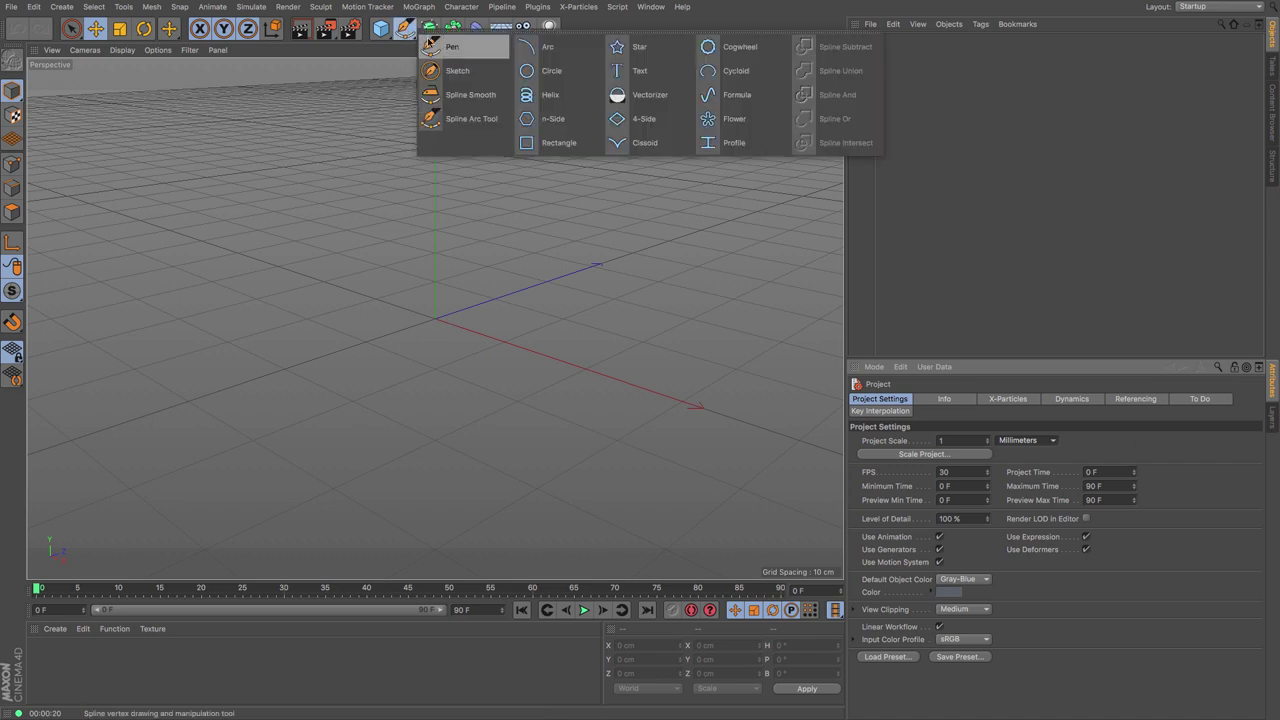
left_click(449, 47)
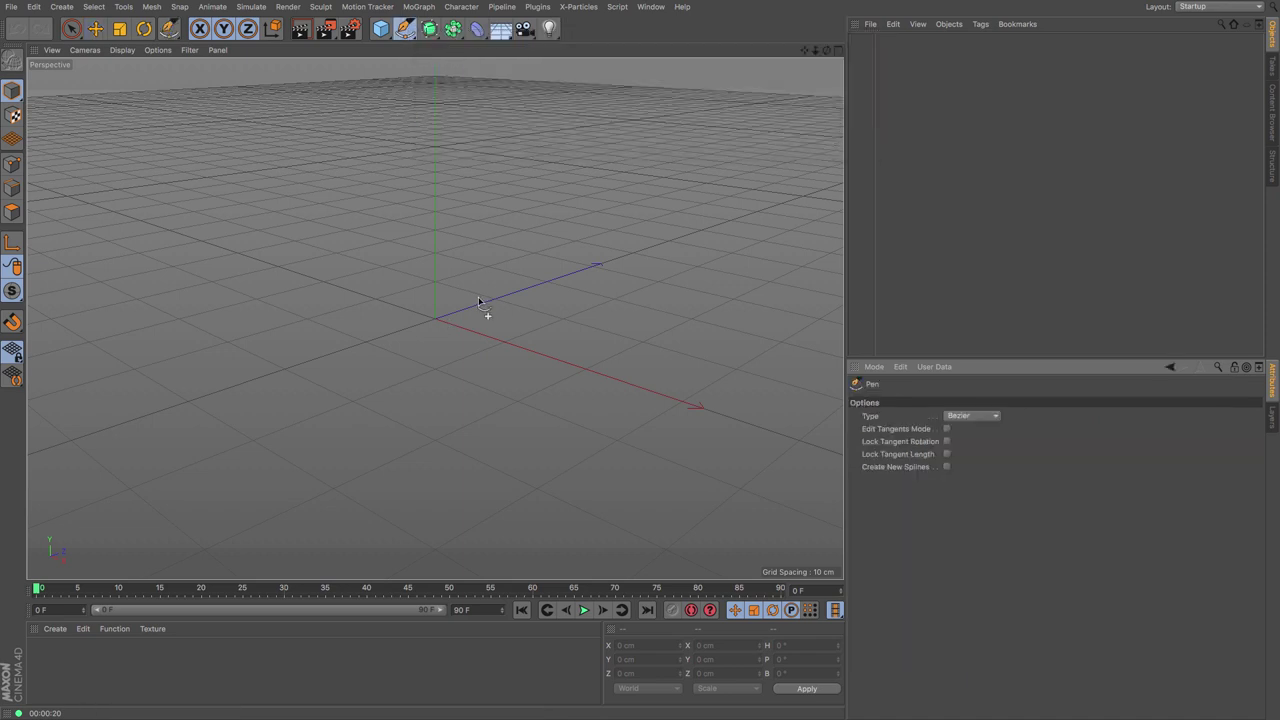
key("F4")
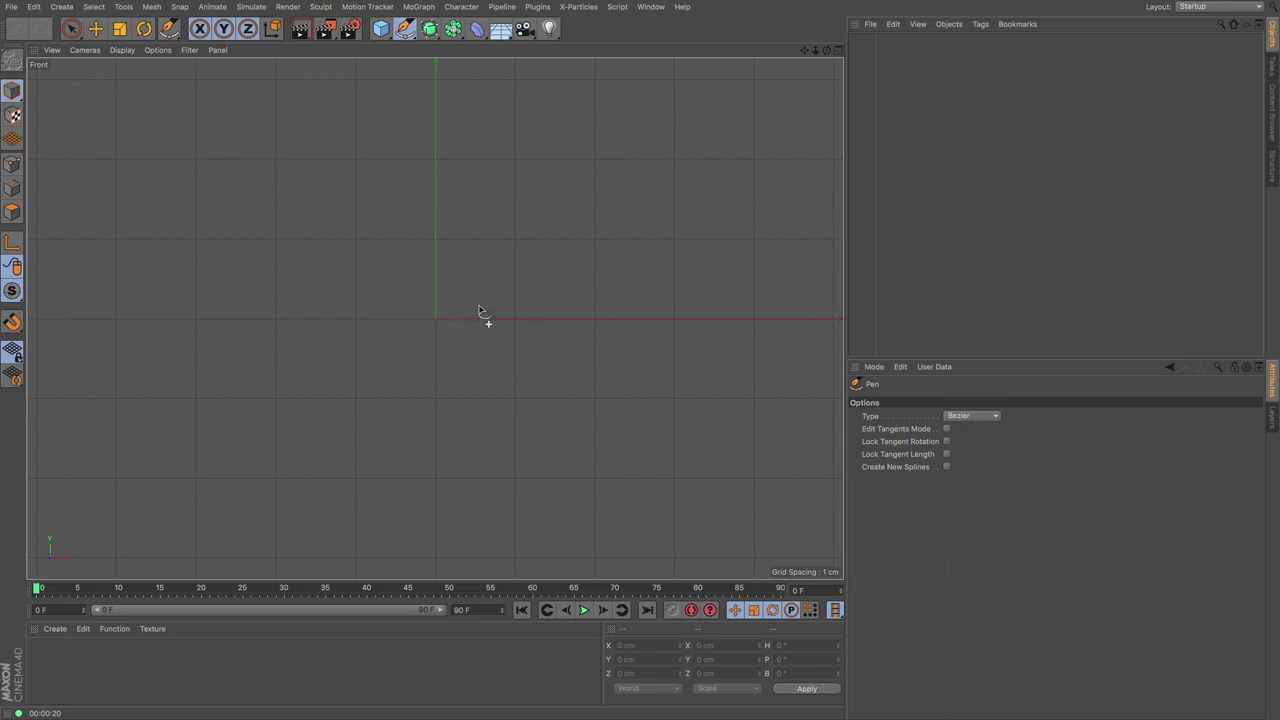
scroll(480, 312, "up", 5)
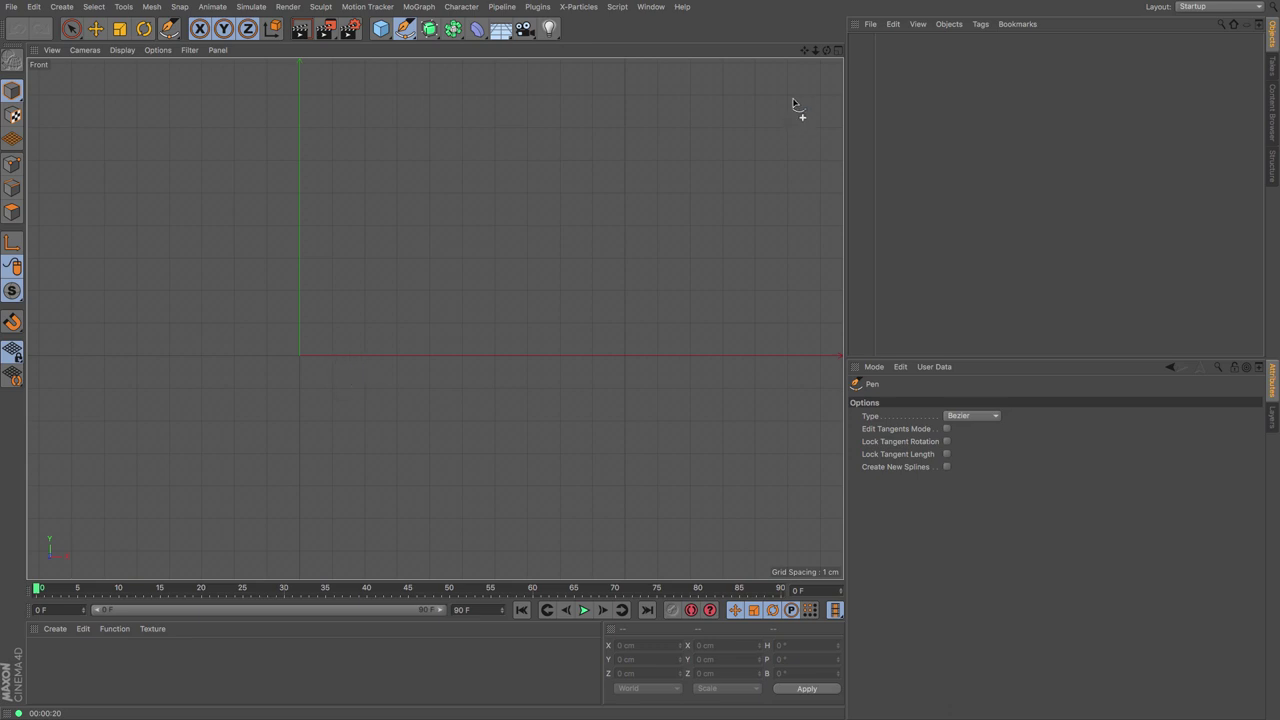
left_click_drag(806, 52, 435, 318)
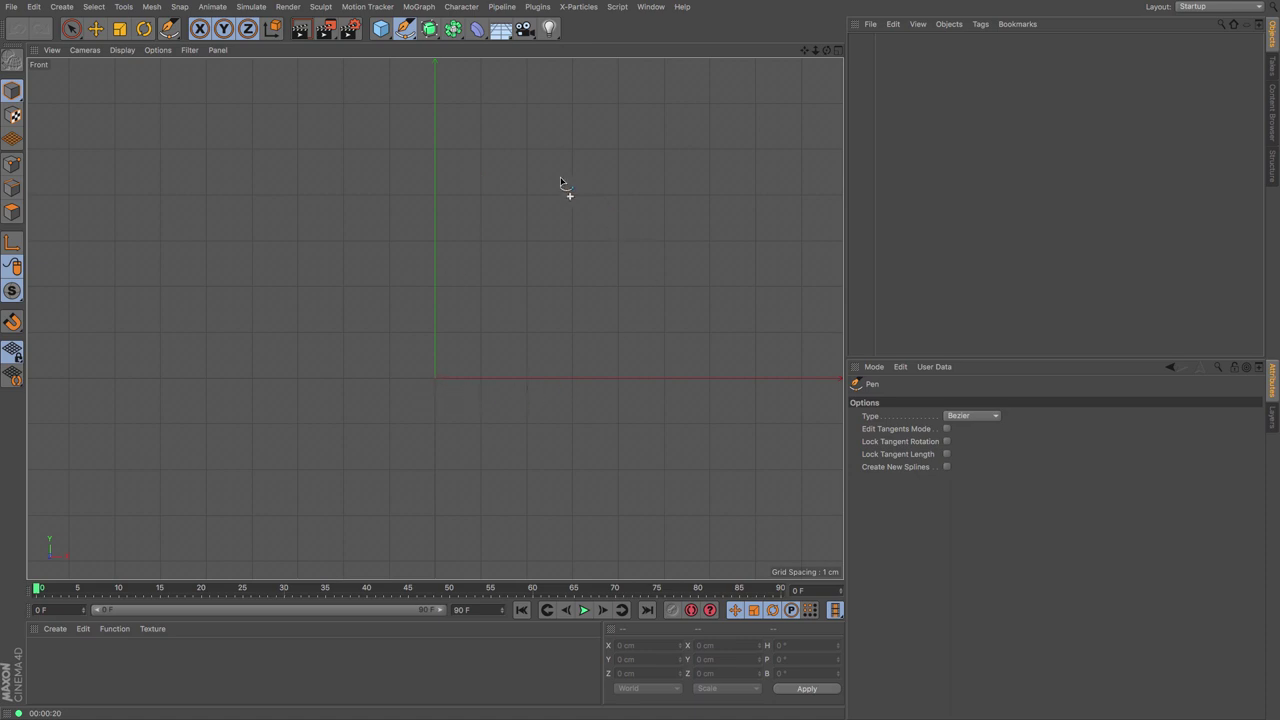
left_click(435, 379)
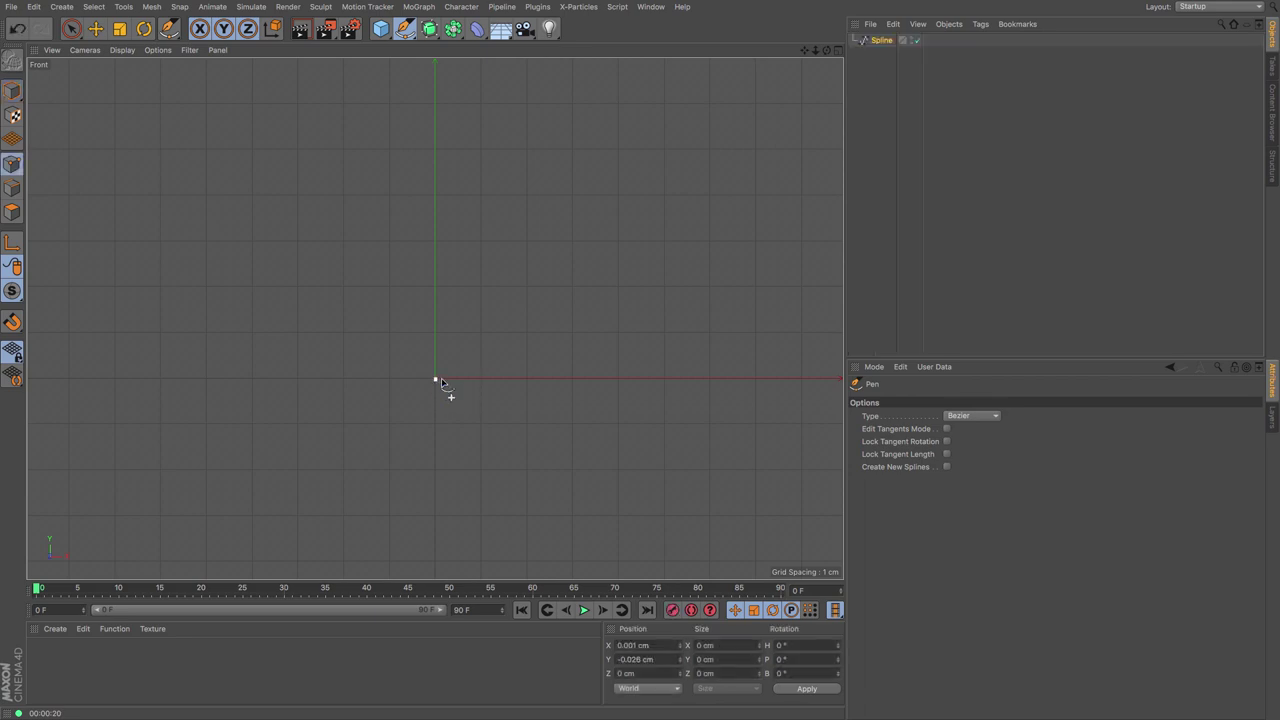
left_click(527, 380)
left_click_drag(573, 334, 574, 299)
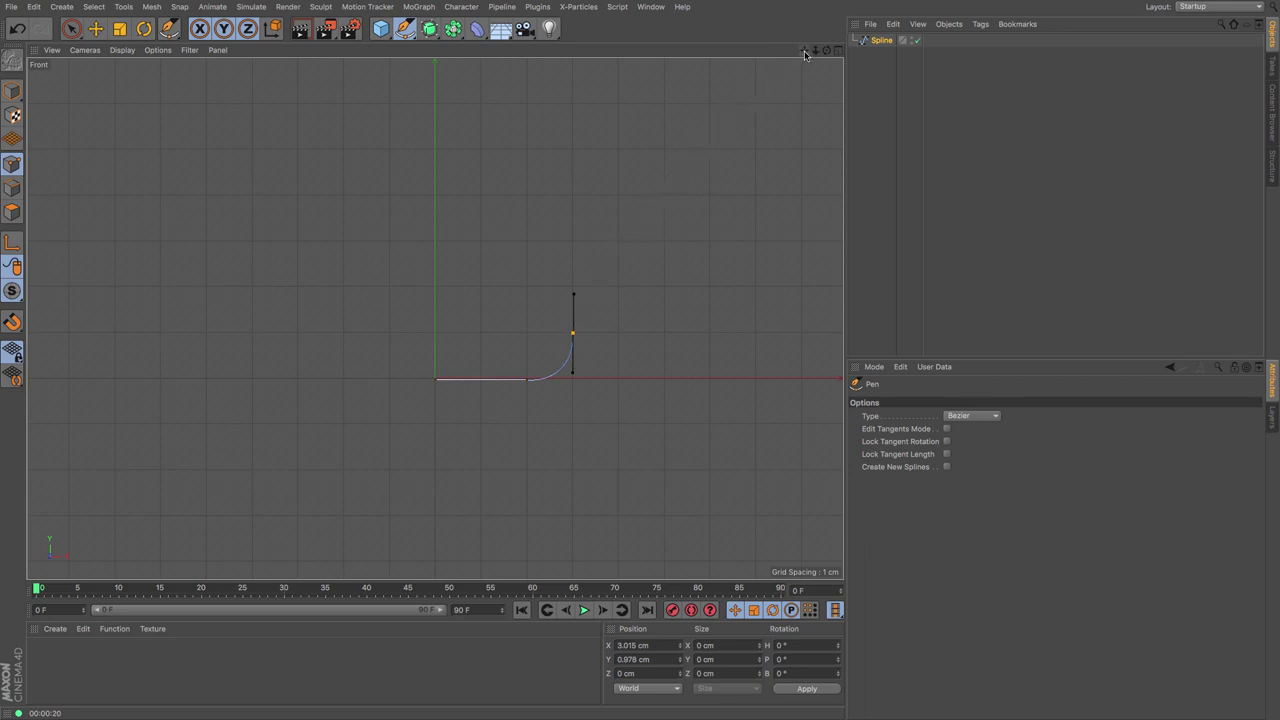
Extend the profile with a straight vertical wall at X 3 cm and raise its top point to about Y 14 cm
left_click_drag(804, 50, 814, 111)
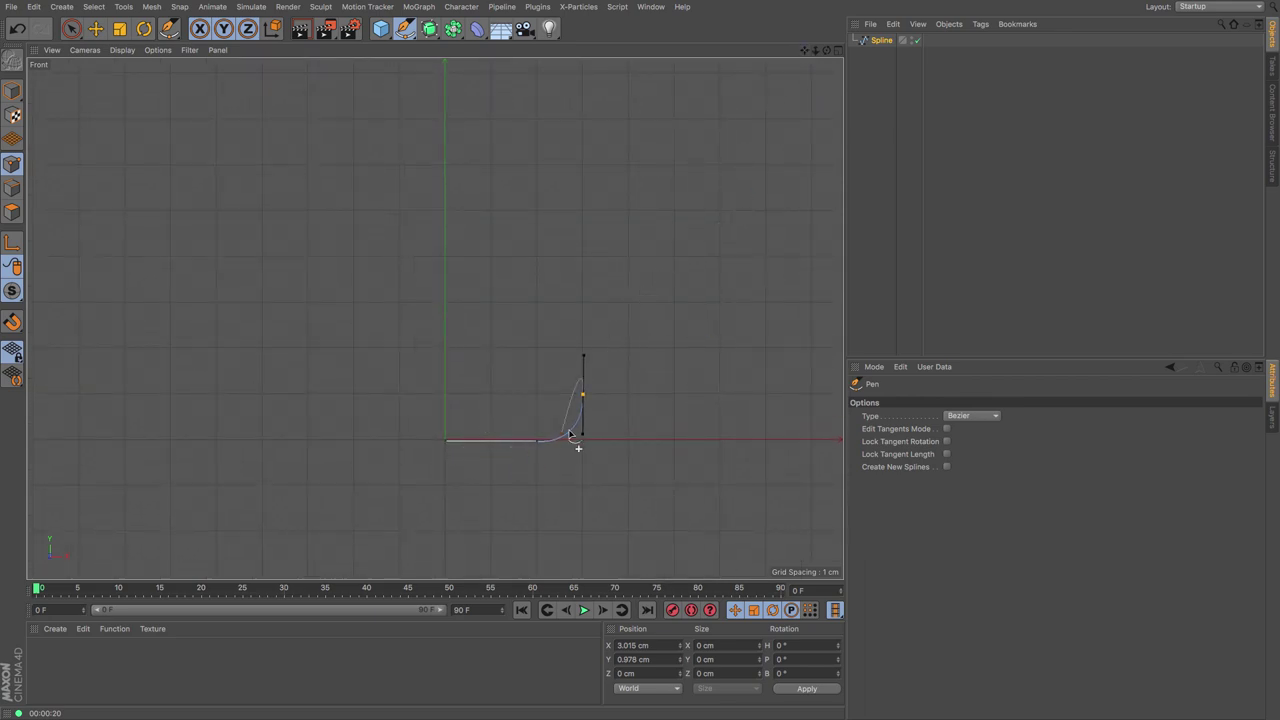
left_click_drag(804, 50, 790, 175)
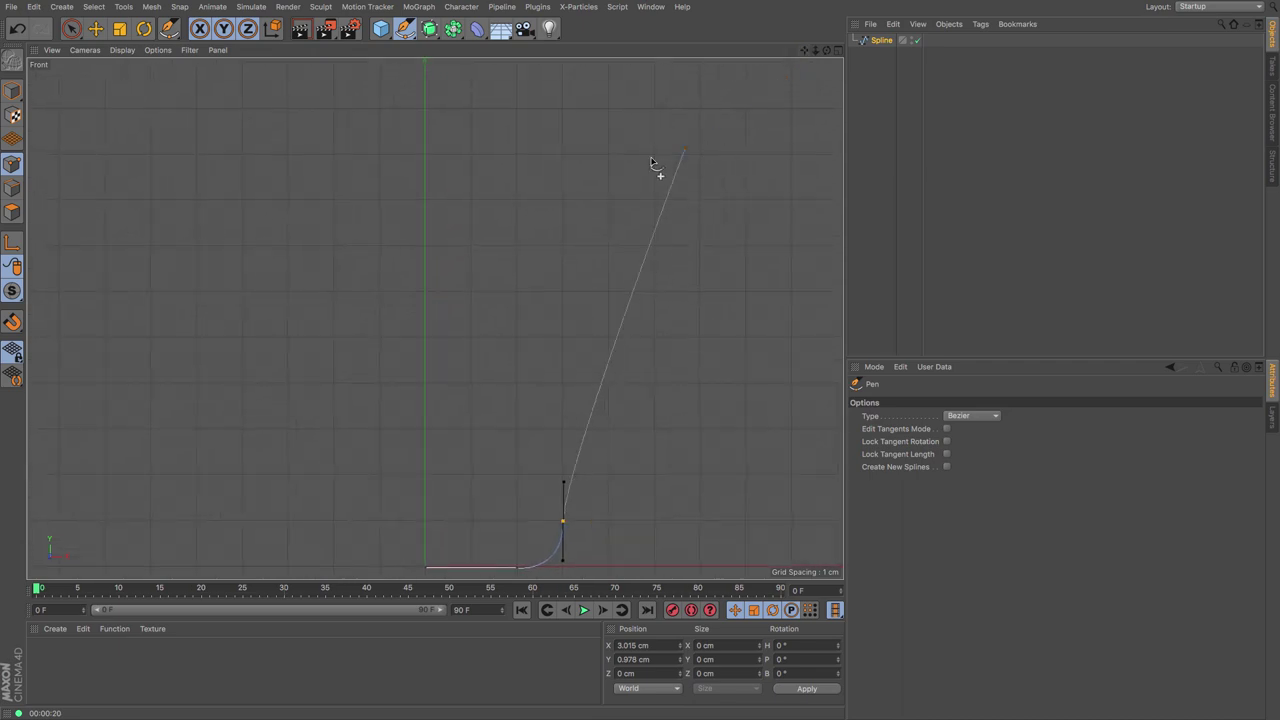
left_click(562, 112)
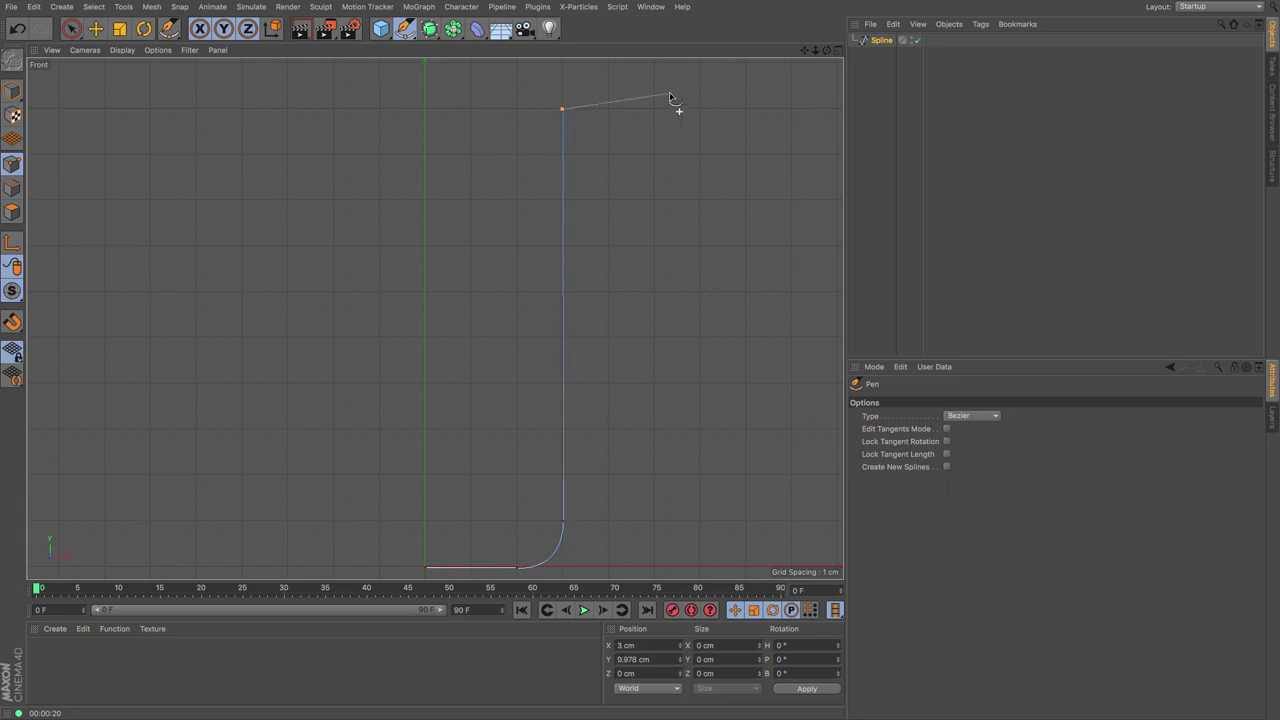
left_click_drag(816, 52, 768, 52)
left_click(99, 31)
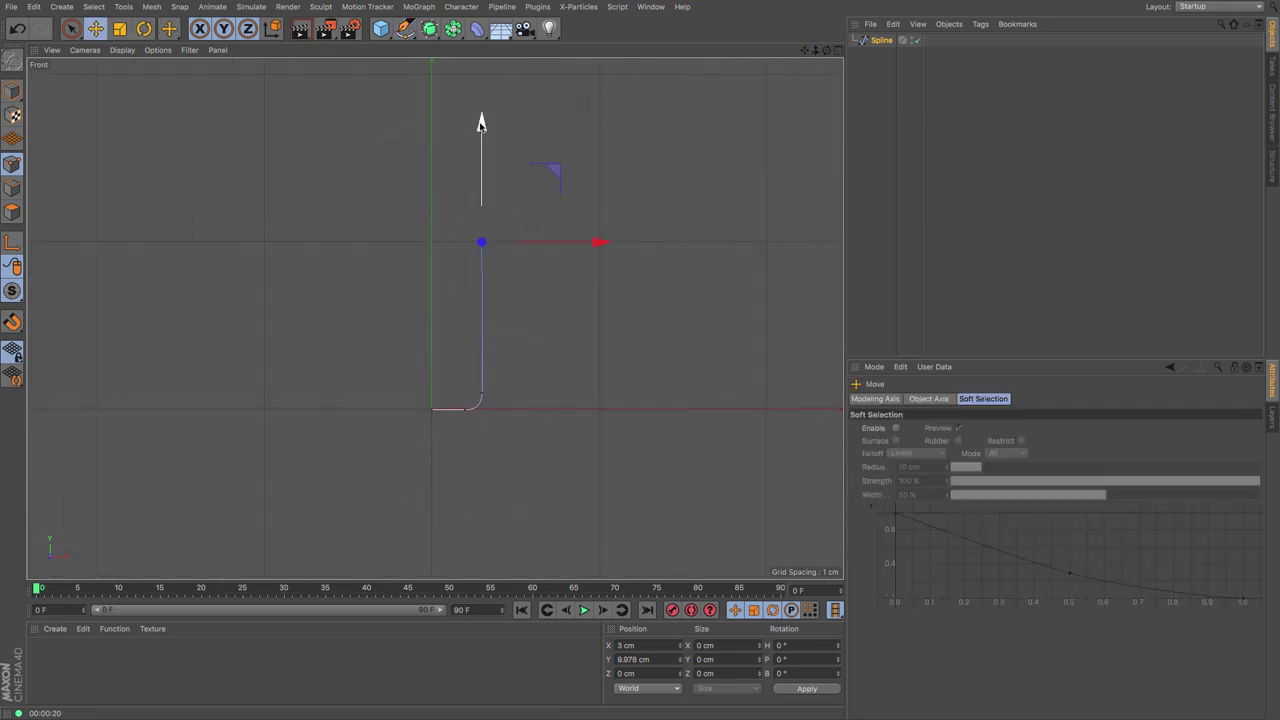
left_click_drag(481, 120, 481, 54)
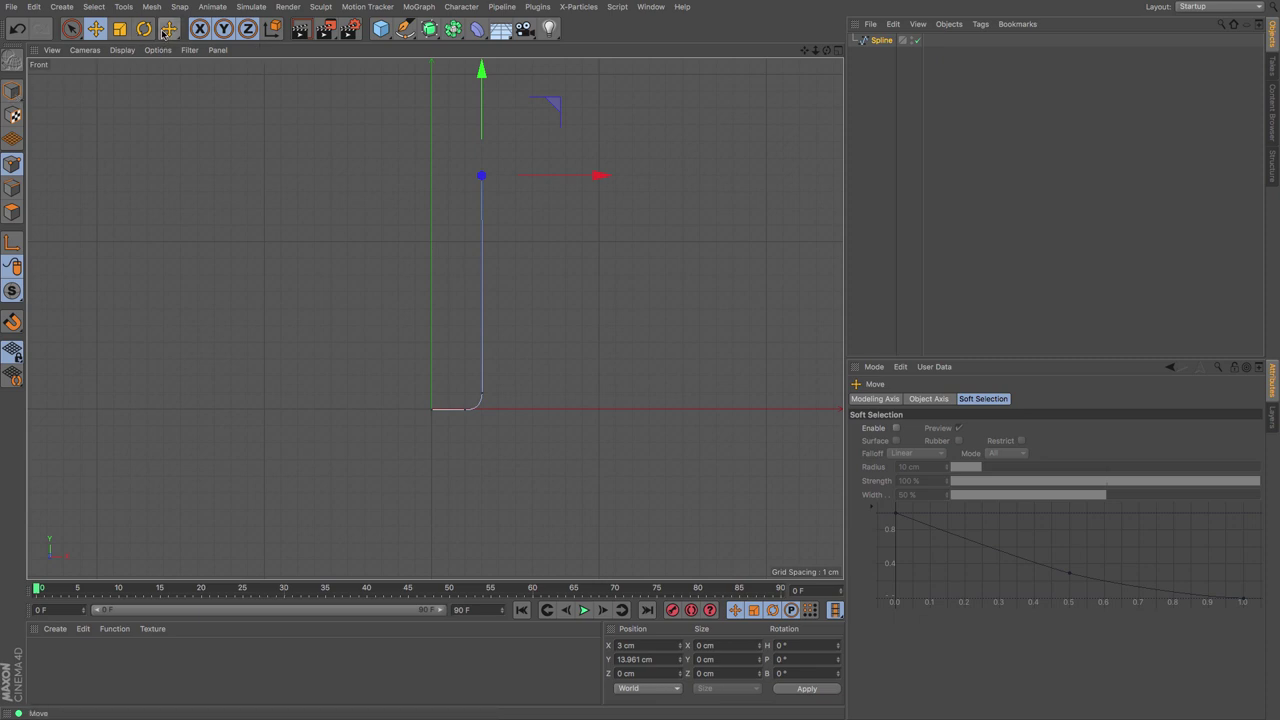
Continue the spline with an S-shaped shoulder to about X 1 cm, Y 18 cm and a straight neck up to about Y 21 cm
left_click_drag(169, 28, 224, 47)
left_click(215, 70)
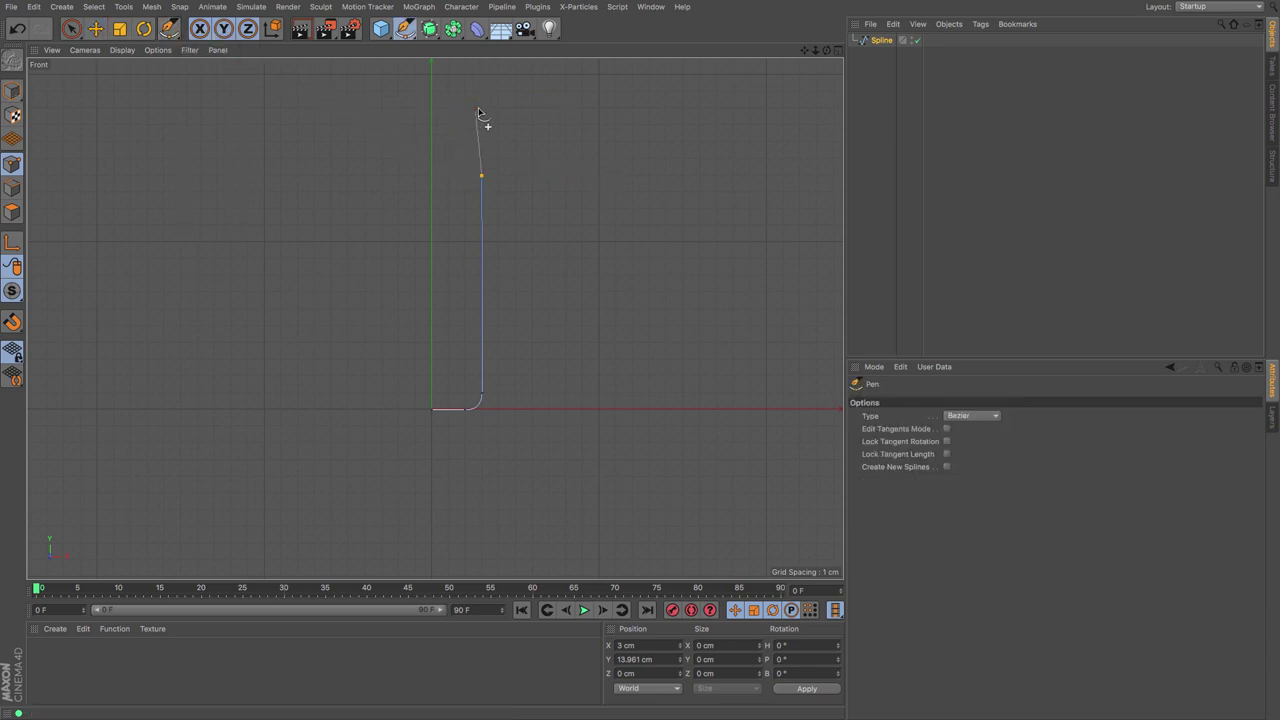
left_click_drag(804, 50, 812, 128)
scroll(503, 213, "up", 3)
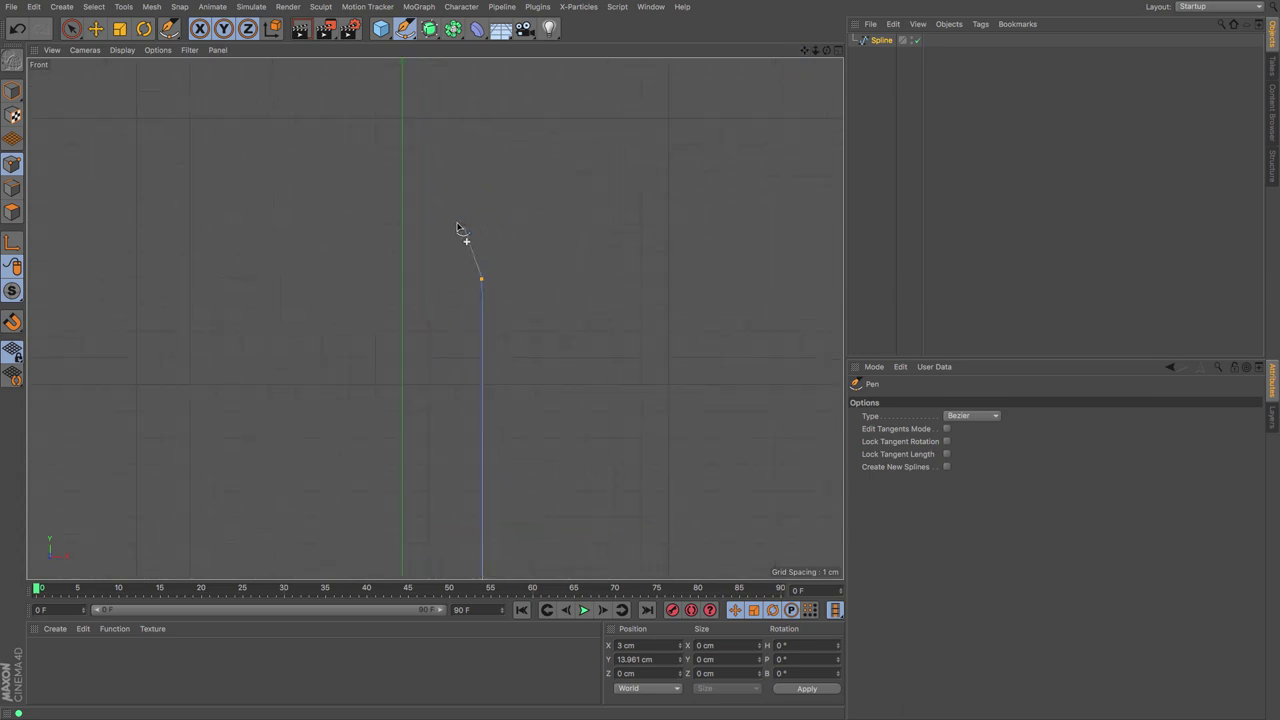
left_click_drag(455, 228, 434, 212)
left_click(429, 173)
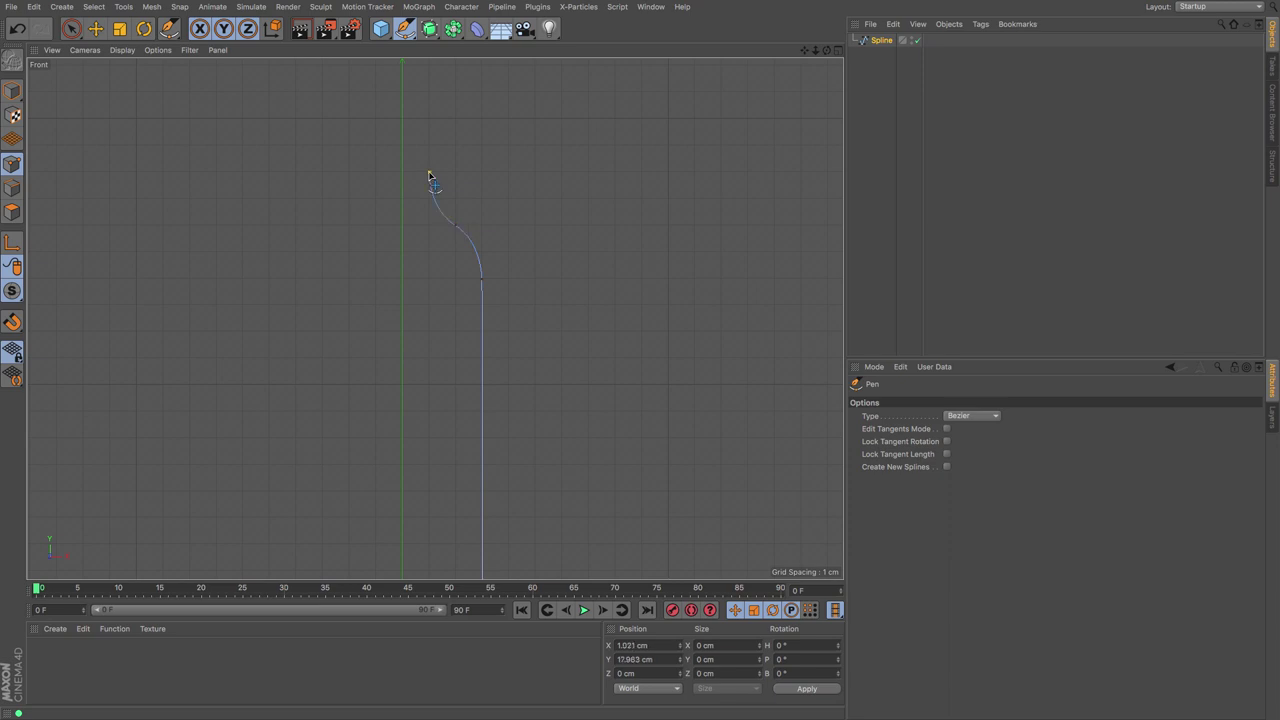
left_click(429, 91)
scroll(429, 95, "up", 5)
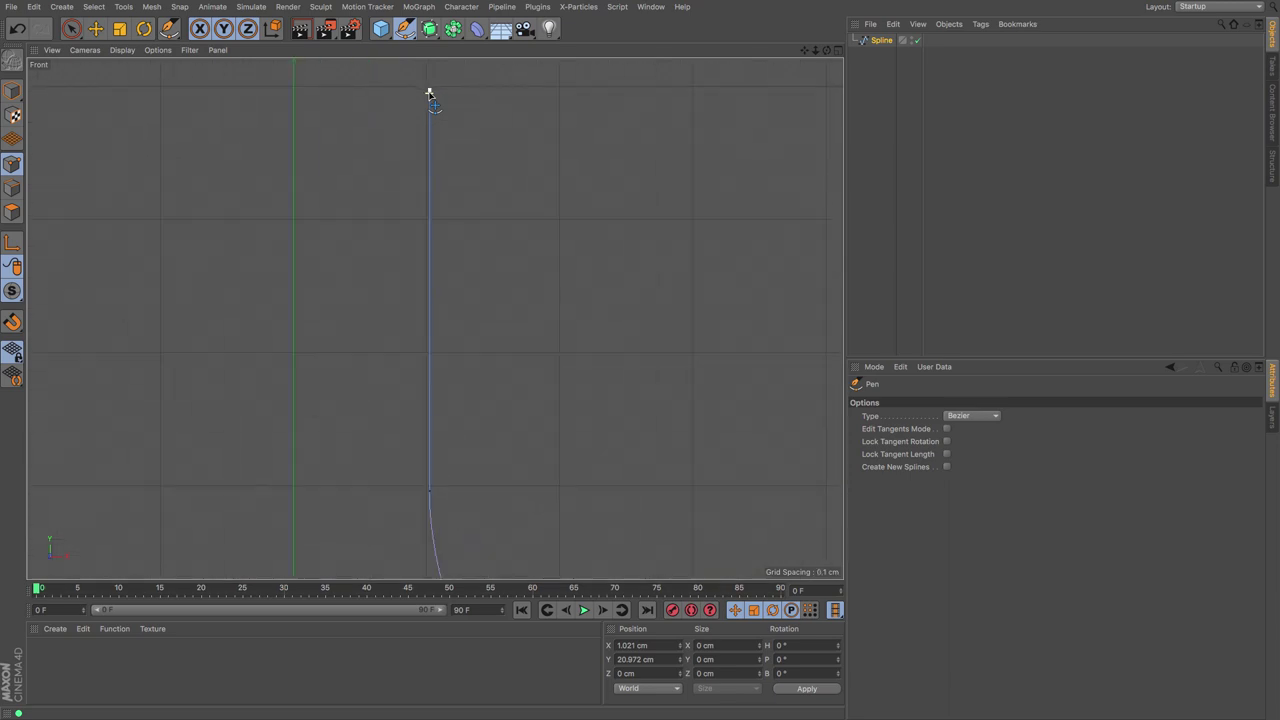
Draw the rounded lip out to about X 1.2 cm, up to Y 22 cm and inward to about X 0.8 cm
left_click_drag(806, 53, 846, 180)
left_click_drag(491, 211, 494, 200)
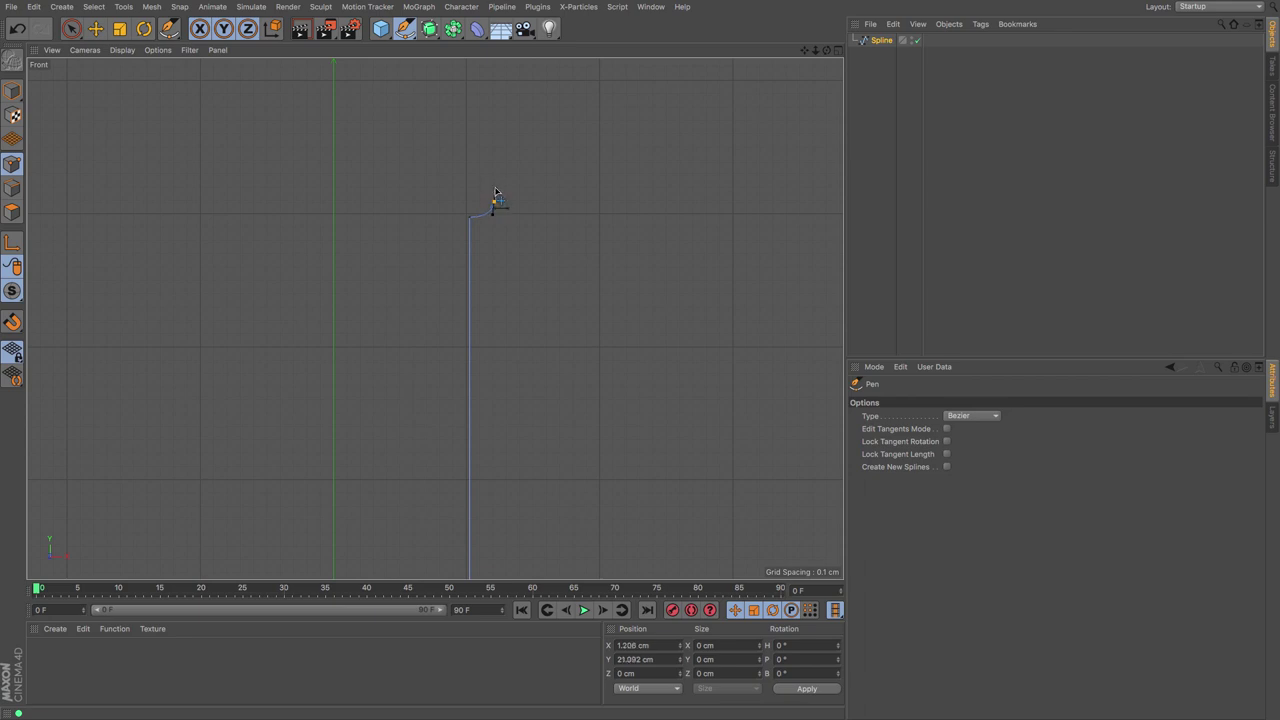
left_click(492, 98)
left_click_drag(478, 84, 438, 82)
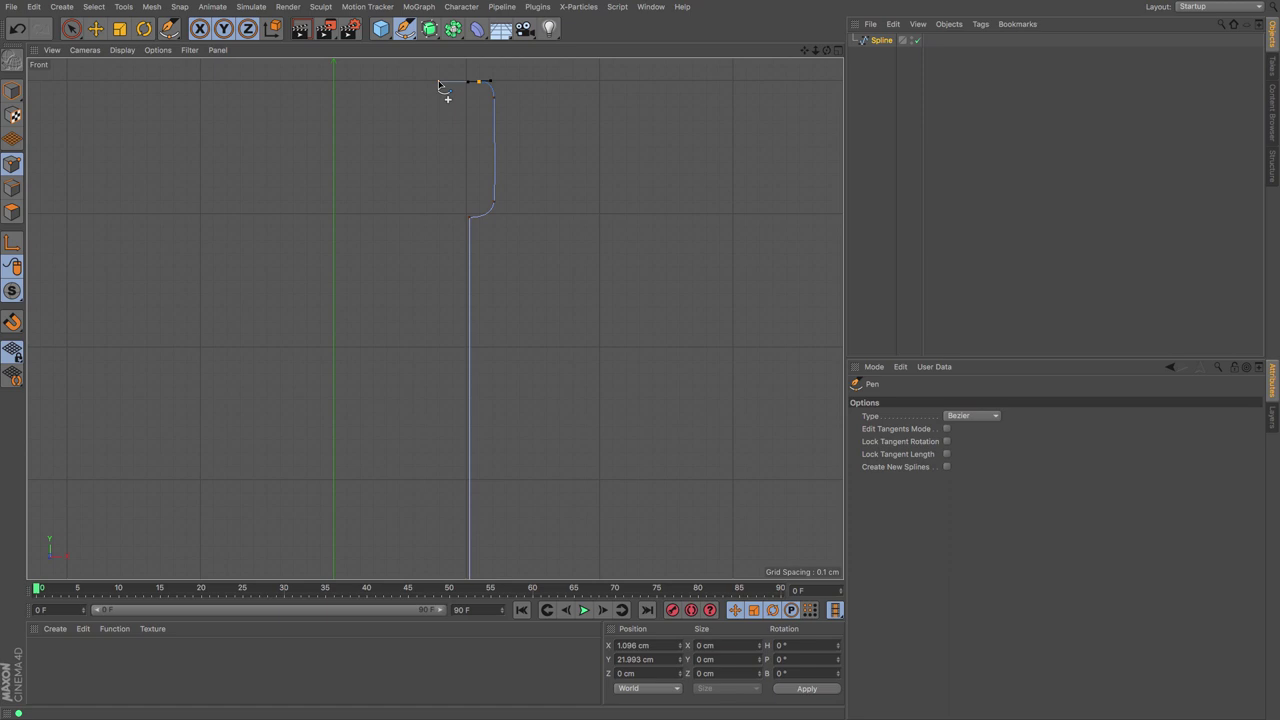
left_click(438, 83)
Duplicate the finished bottle profile spline
scroll(435, 318, "down", 6)
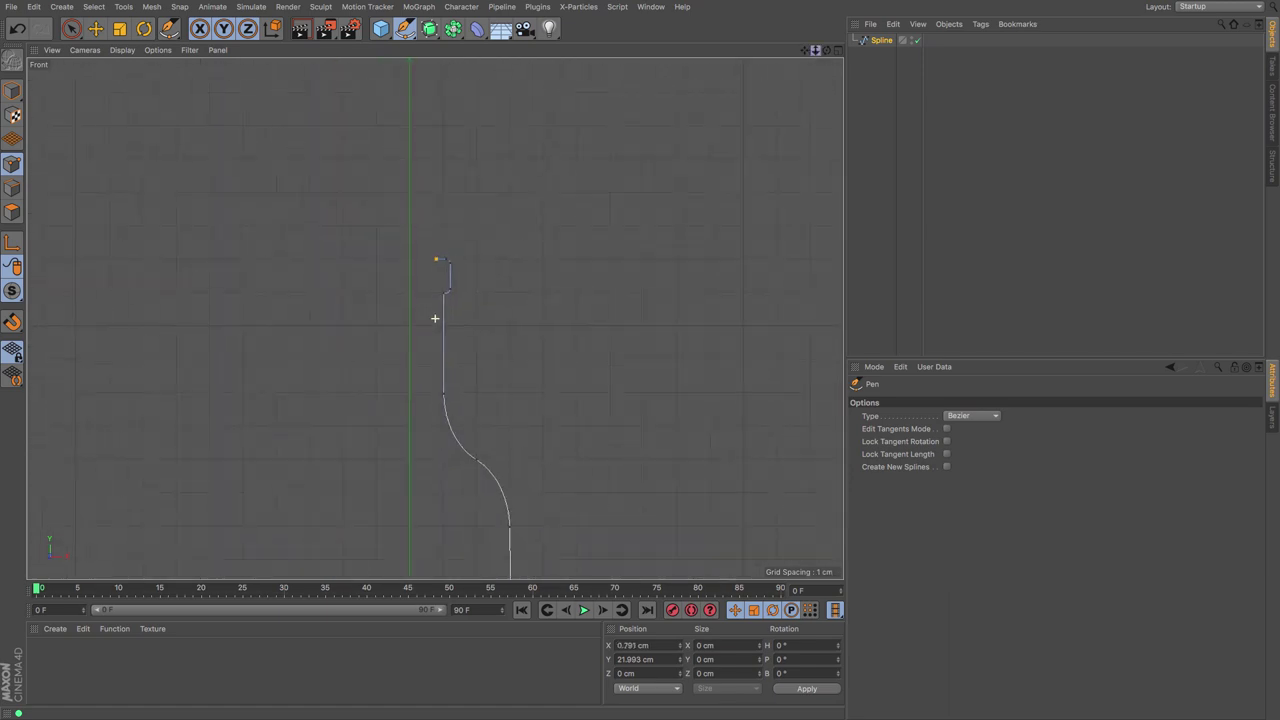
left_click_drag(806, 52, 435, 318)
left_click_drag(815, 50, 435, 318)
left_click_drag(807, 52, 435, 318)
left_click(884, 43)
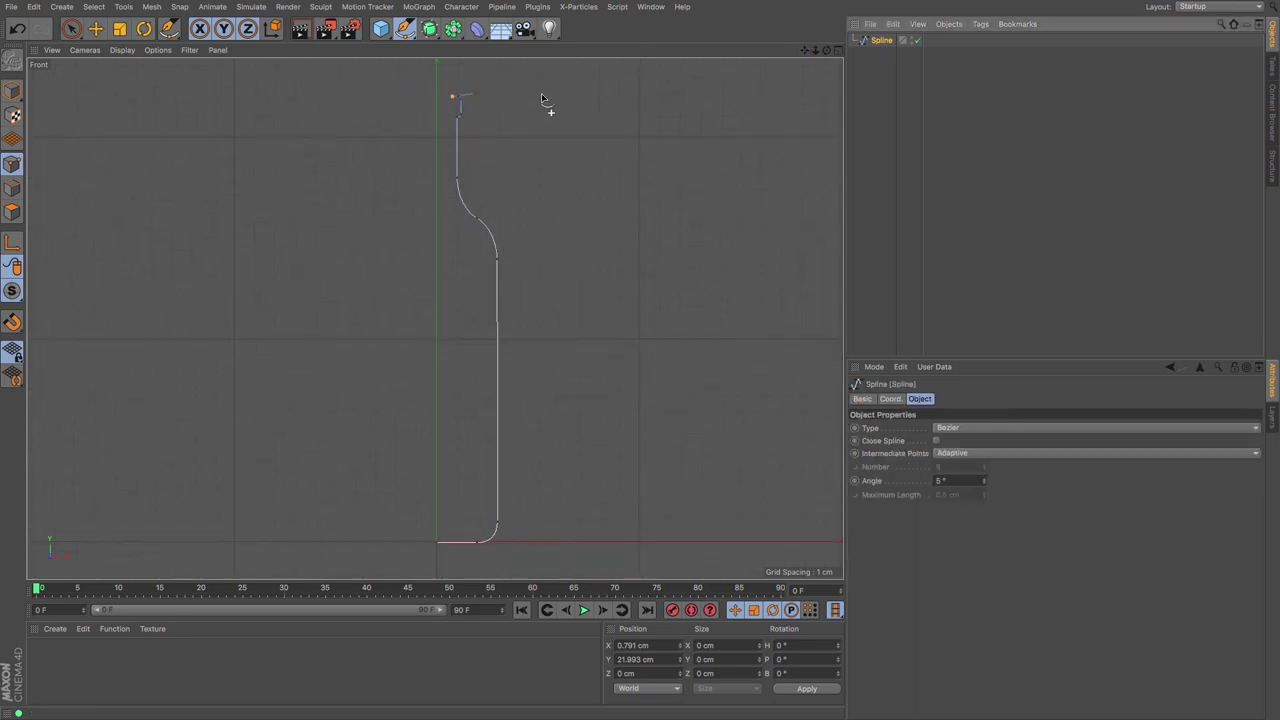
left_click(95, 28)
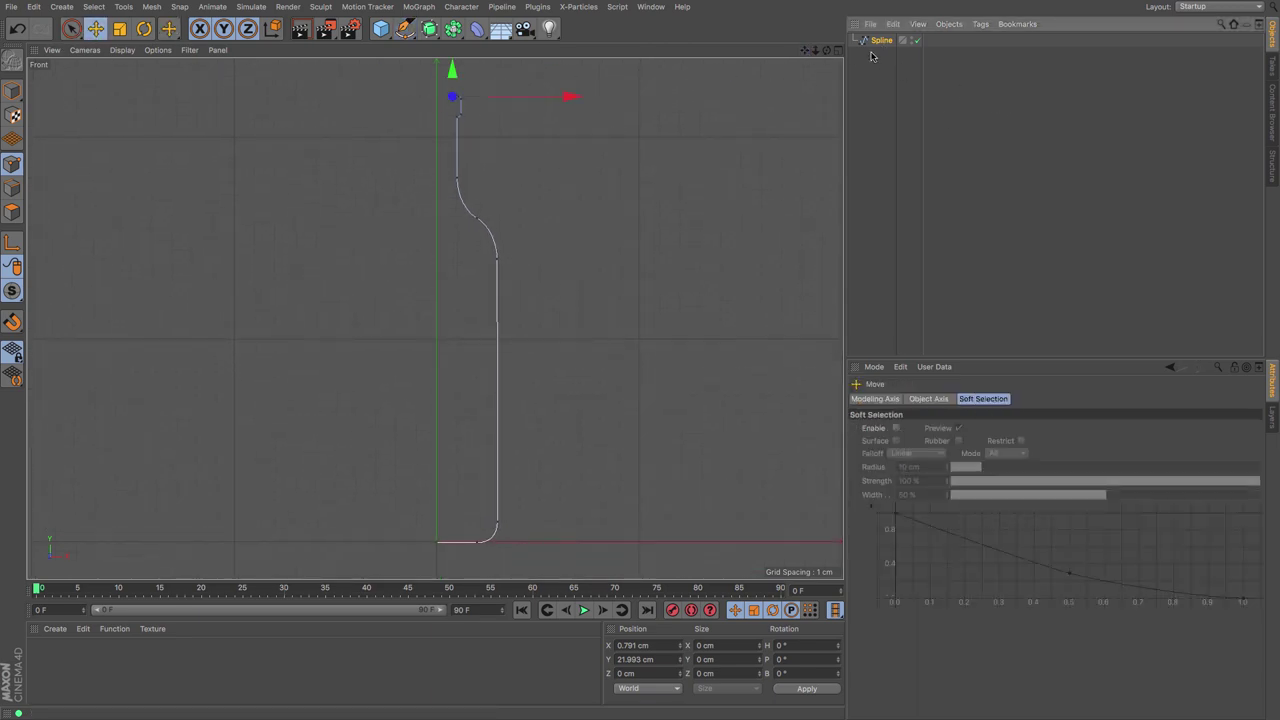
key("super+c")
key("super+v")
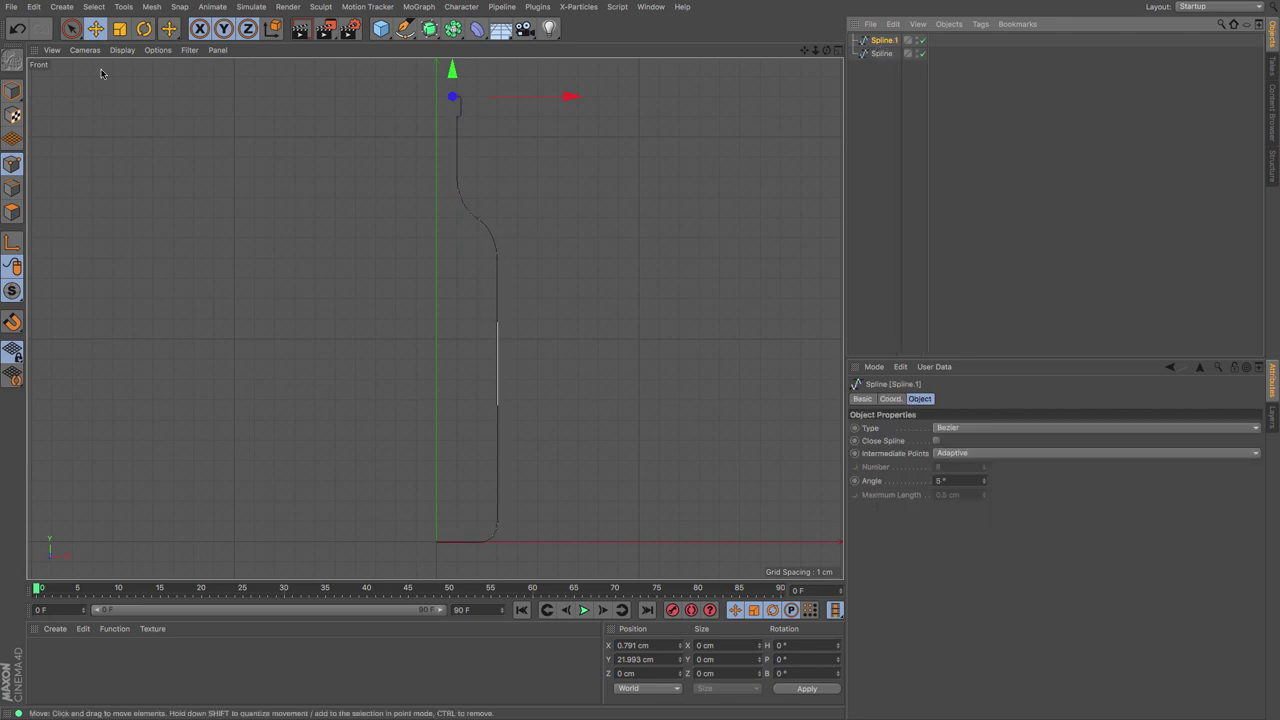
Scale the copied spline to about 2.7 by 21.2 cm and raise it to about Y 0.43 cm to form the inner wall
left_click(111, 40)
left_click(119, 28)
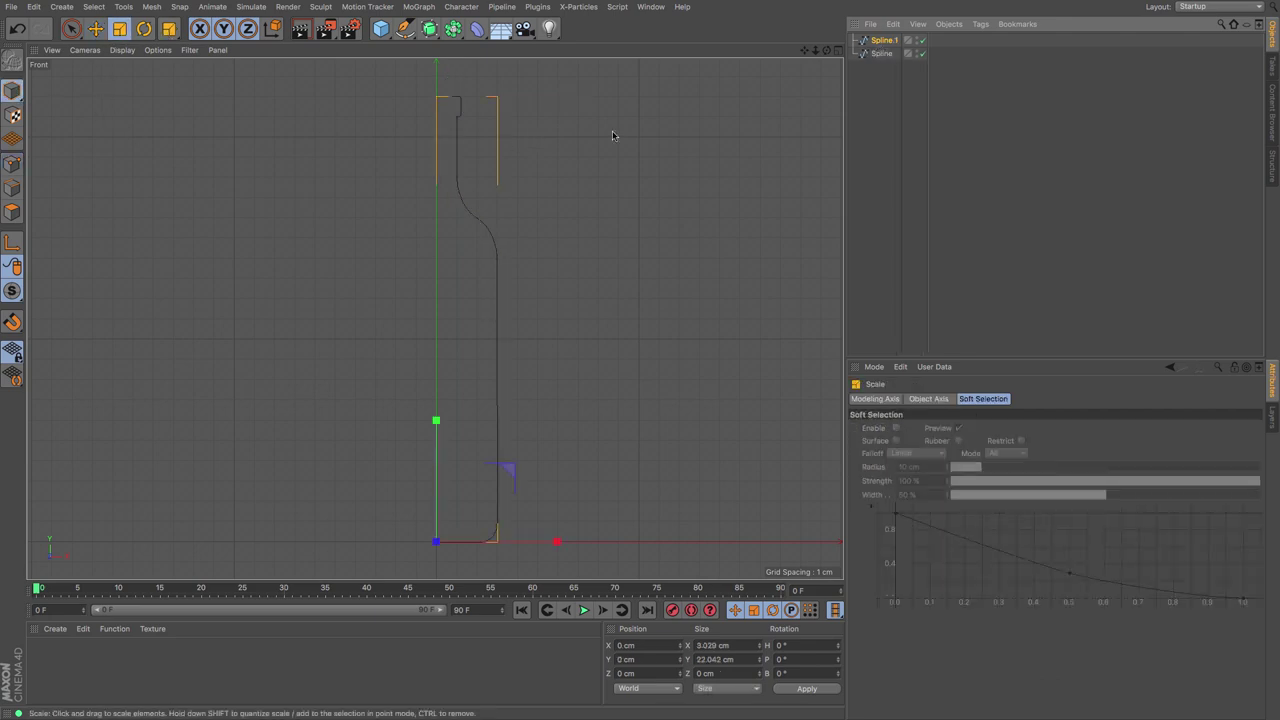
left_click_drag(614, 131, 594, 141)
key("e")
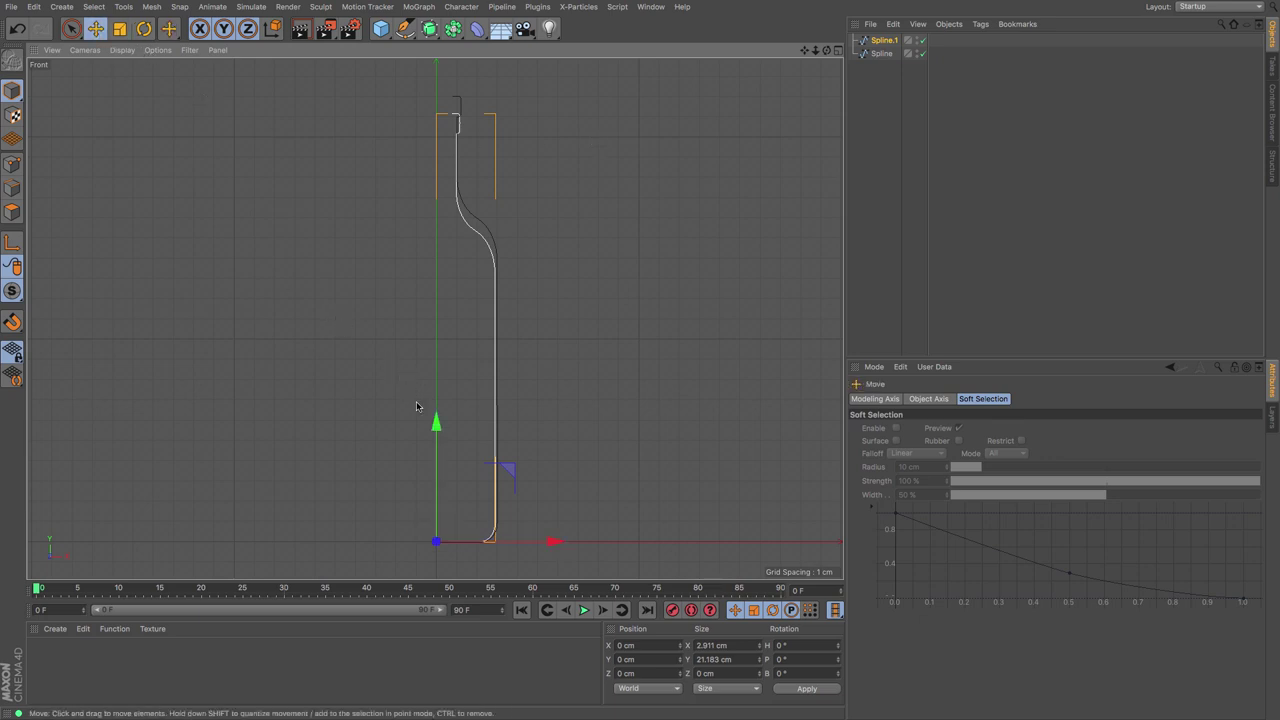
left_click_drag(438, 424, 437, 416)
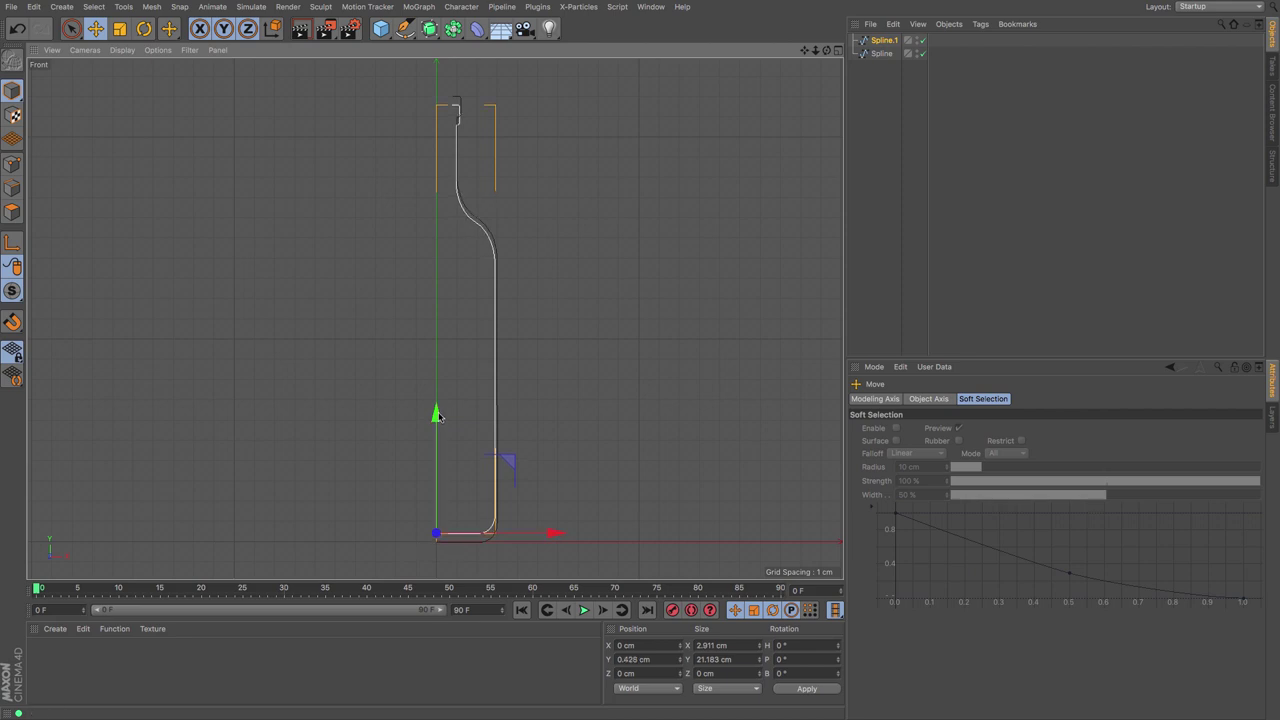
left_click(120, 28)
left_click_drag(557, 534, 548, 538)
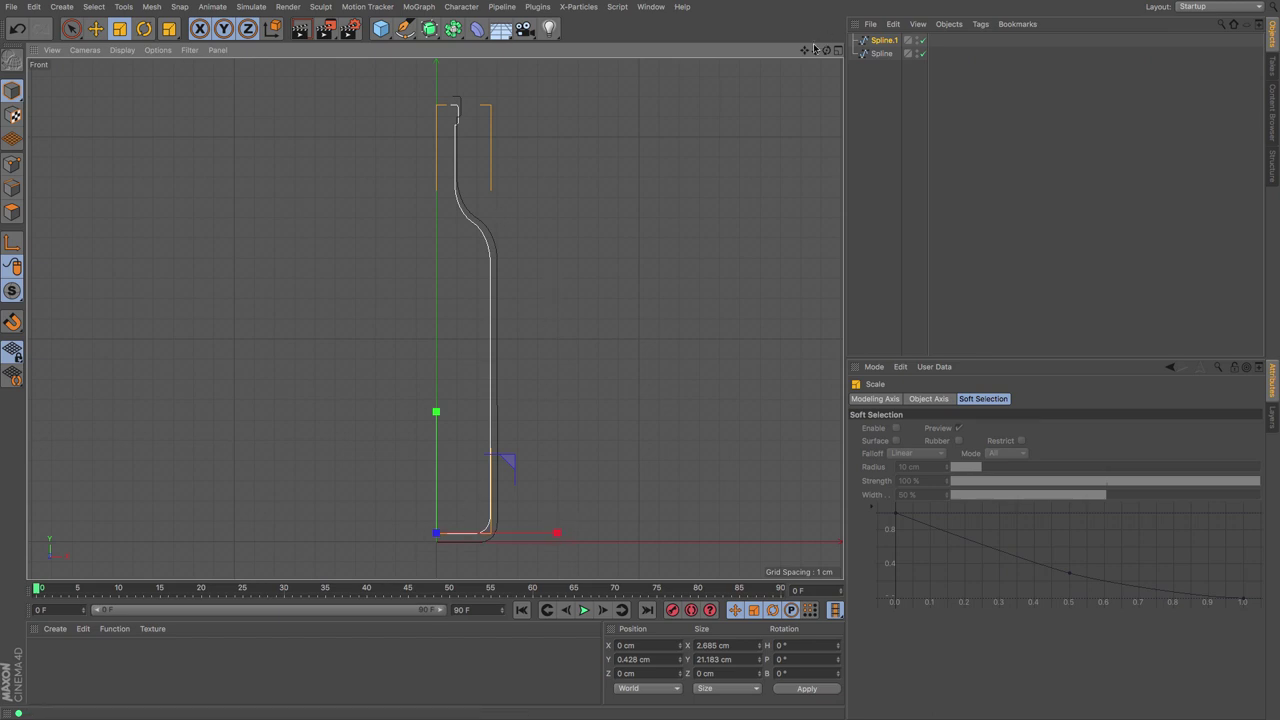
Delete the lip points at the top of the inner spline
left_click_drag(805, 50, 818, 196)
left_click(880, 42)
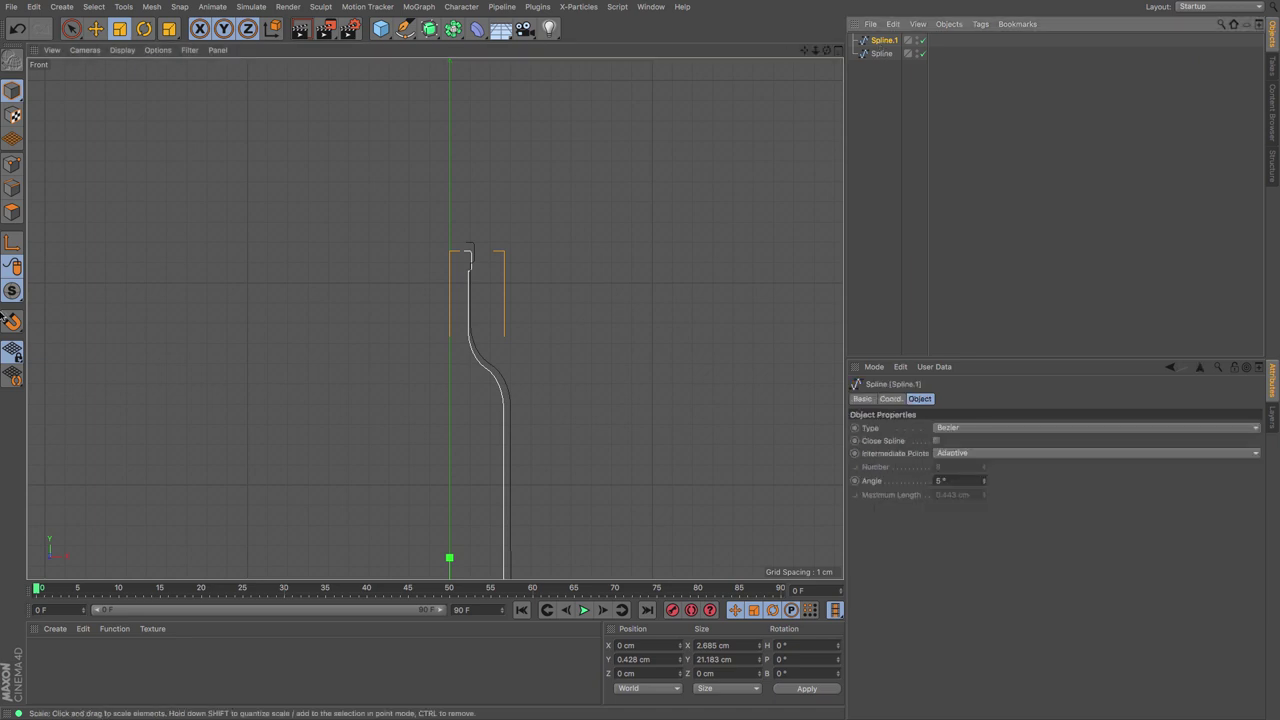
left_click(12, 165)
key("9")
scroll(395, 335, "up", 10)
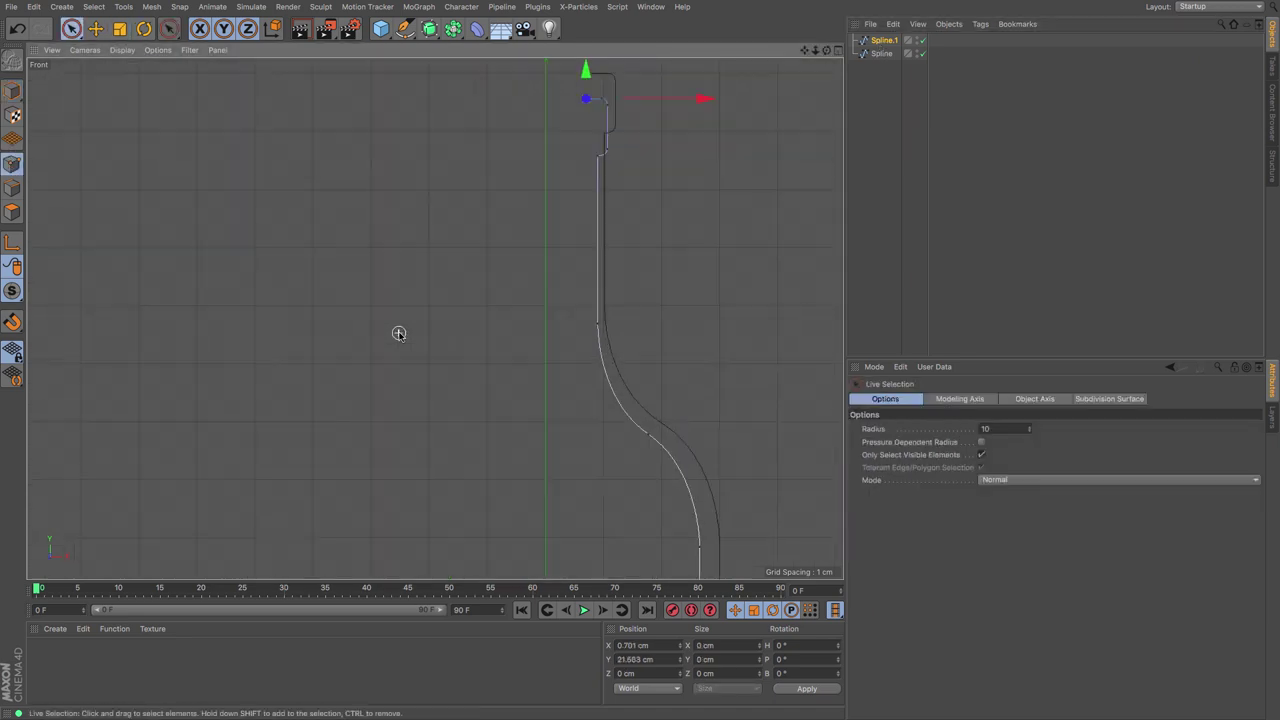
left_click(669, 197)
mouse_move(575, 90)
left_mouse_down()
mouse_move(607, 102)
mouse_move(609, 148)
left_mouse_up()
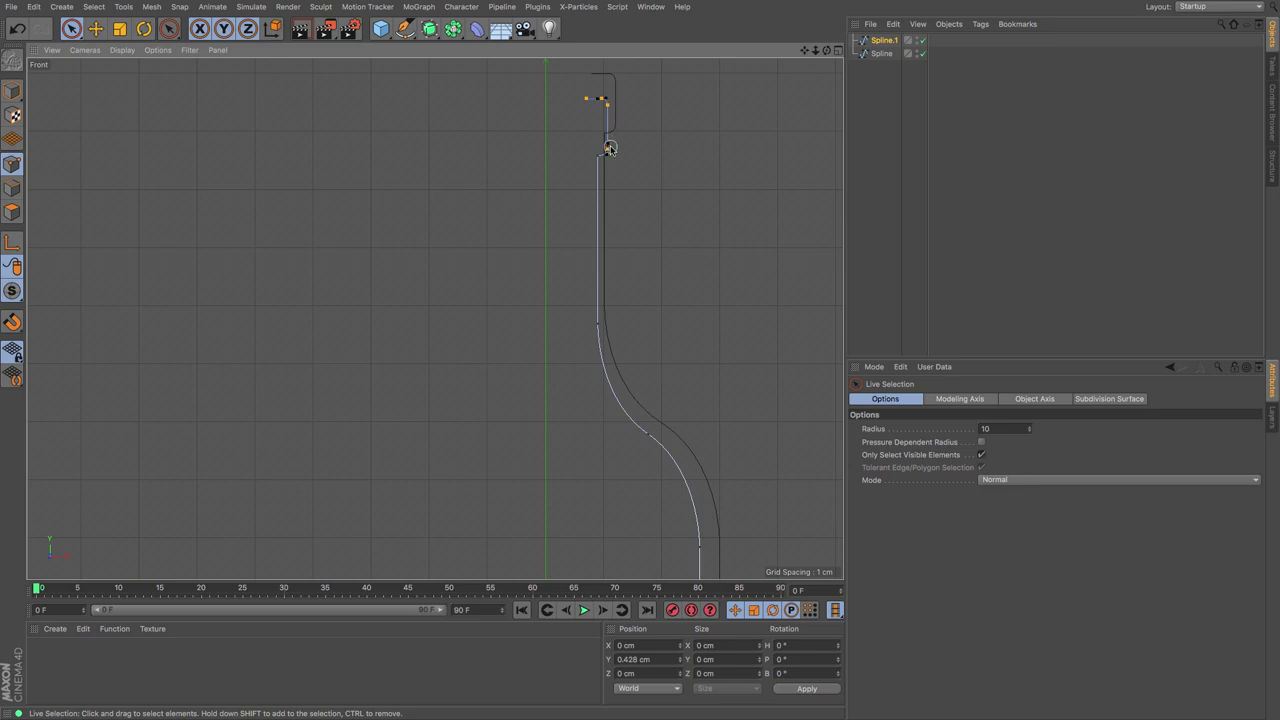
key("Delete")
Move the inner spline's neck points slightly inward and raise its top point level with the outer profile's rim
left_click_drag(597, 348, 597, 151)
left_click_drag(716, 241, 709, 246)
left_click(590, 152)
left_click_drag(588, 83, 588, 4)
Combine the inner and outer splines into one object with Connect Objects + Delete
left_click_drag(888, 81, 859, 27)
right_click(881, 40)
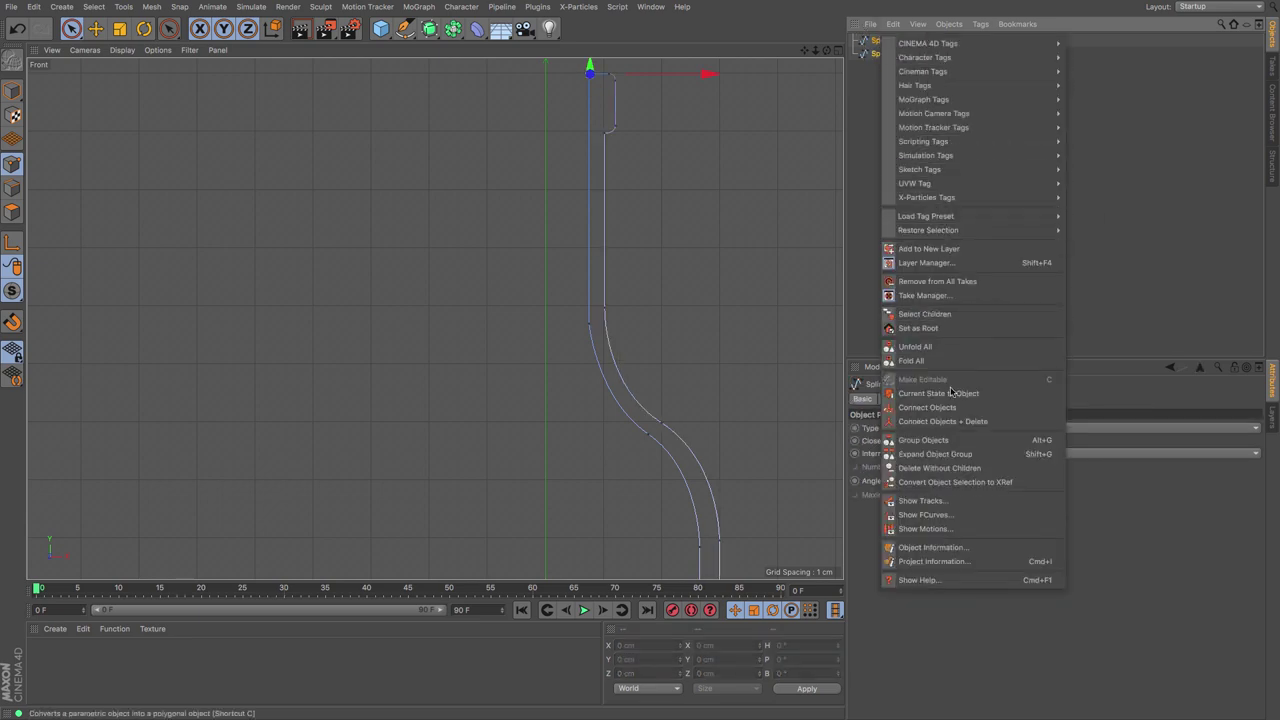
left_click(957, 421)
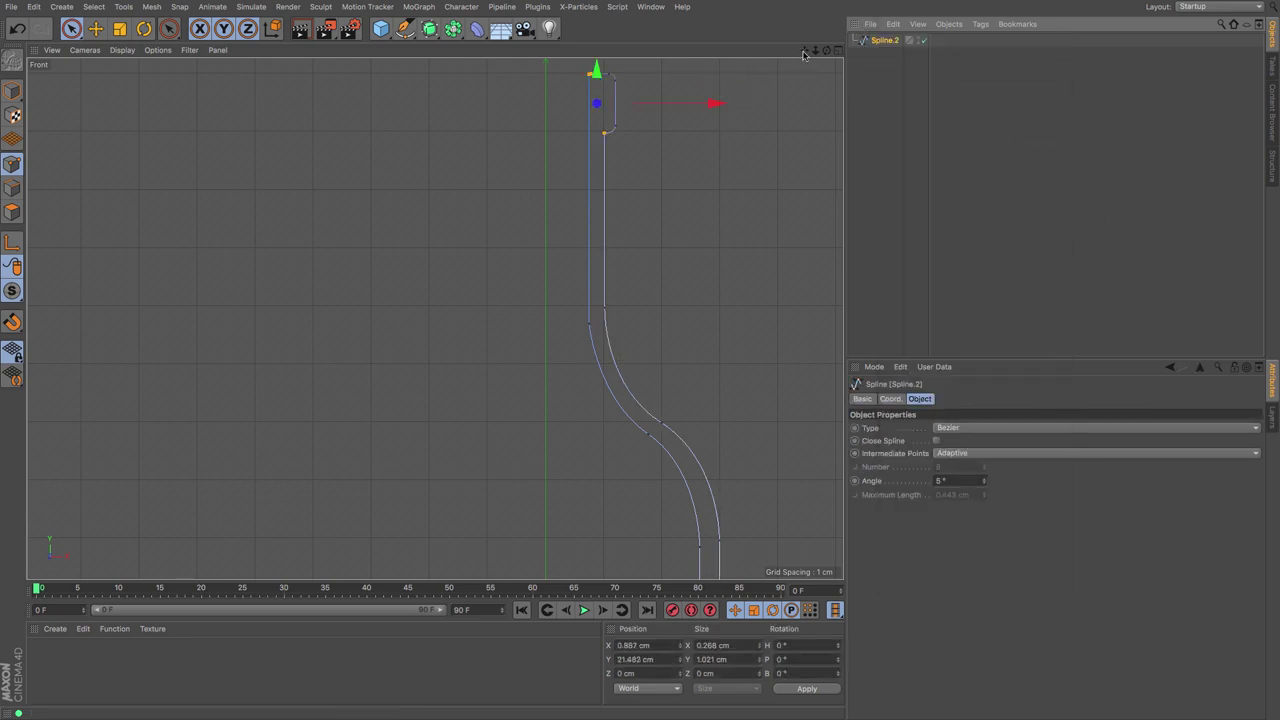
Move the outer profile's end point at the rim inward along X onto the inner wall's top point
left_click_drag(804, 52, 766, 143)
scroll(622, 127, "up", 8)
scroll(450, 189, "up", 5)
left_click(392, 243)
left_click(391, 242)
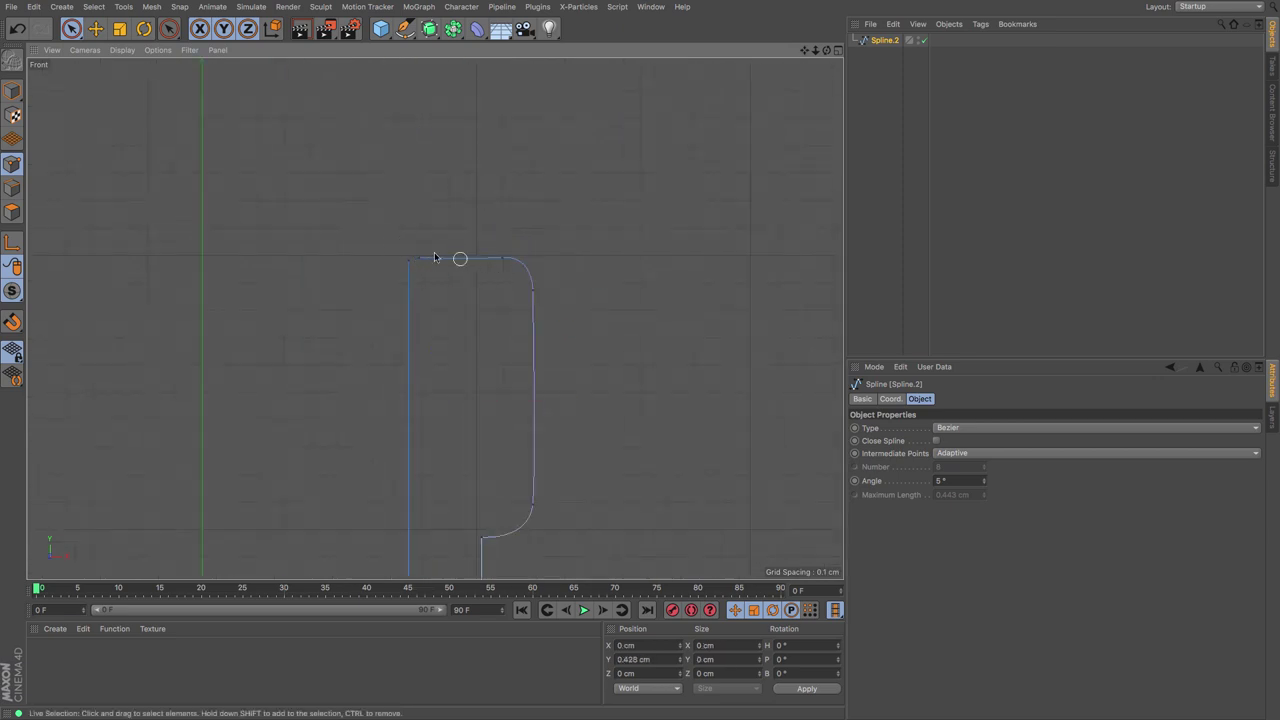
left_click(419, 256)
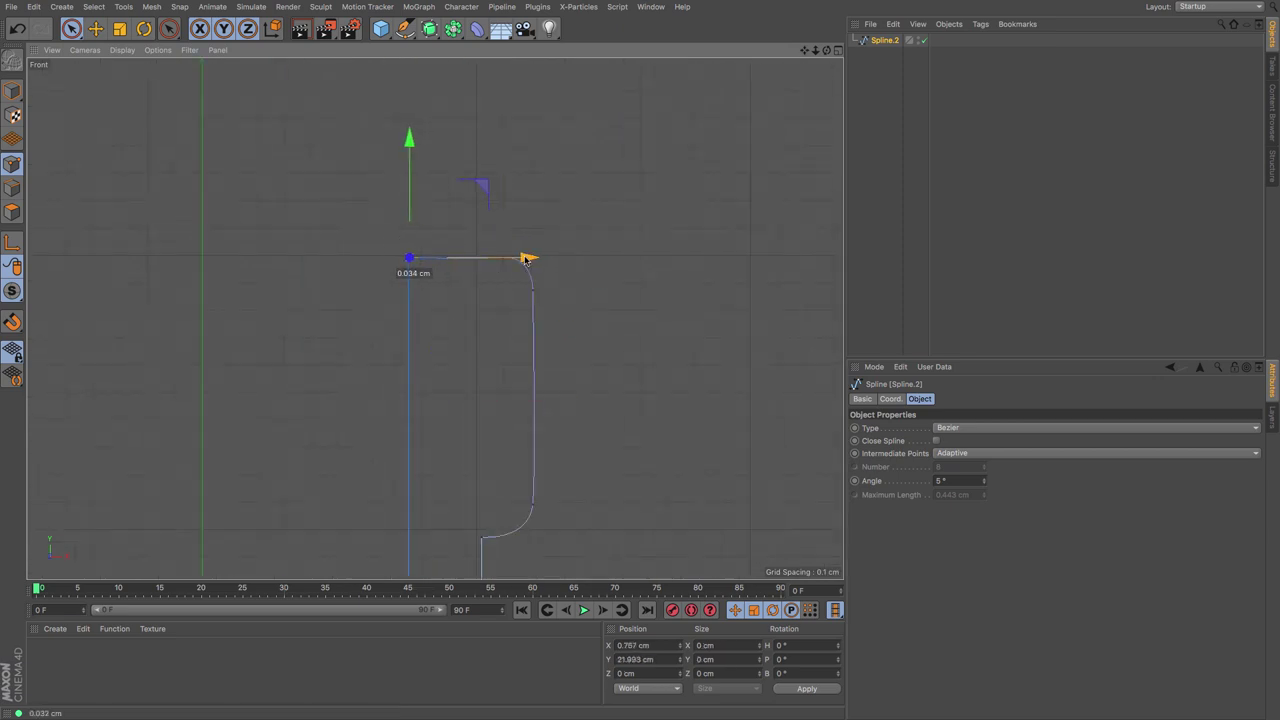
left_click(431, 284)
Join the inner and outer segments at their two coincident rim points with Join Segment
left_click(413, 261)
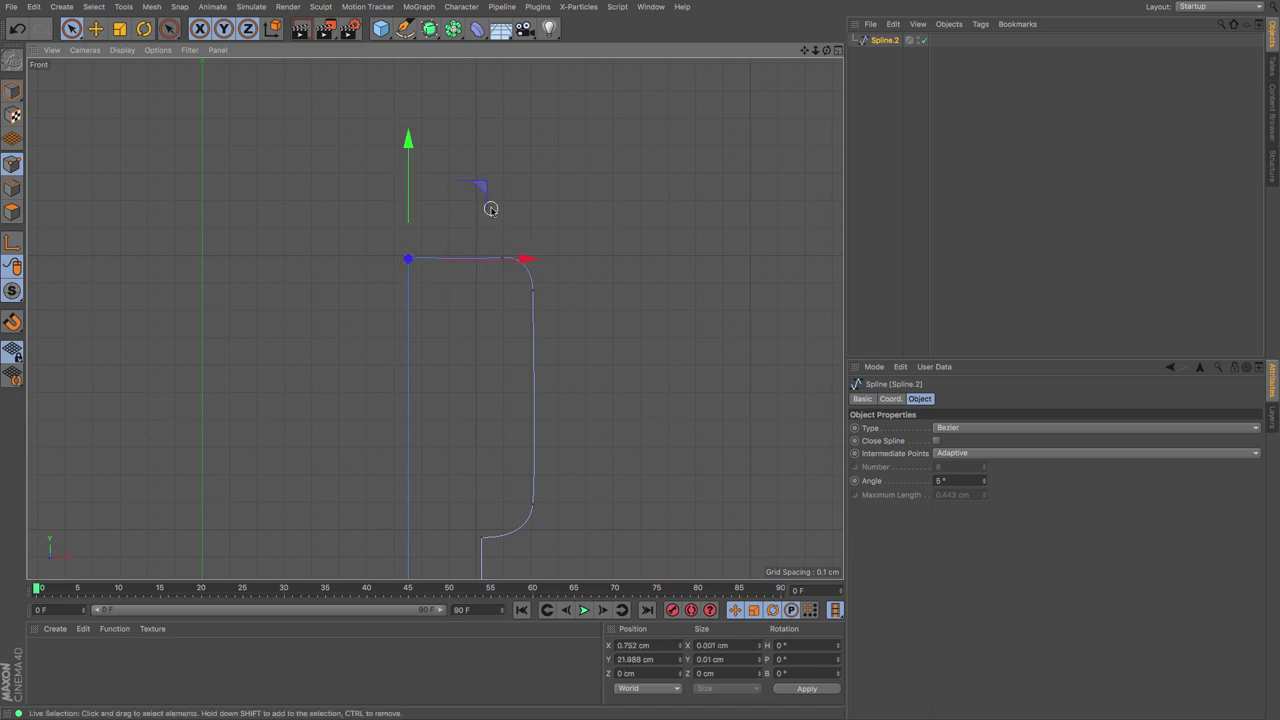
right_click(546, 197)
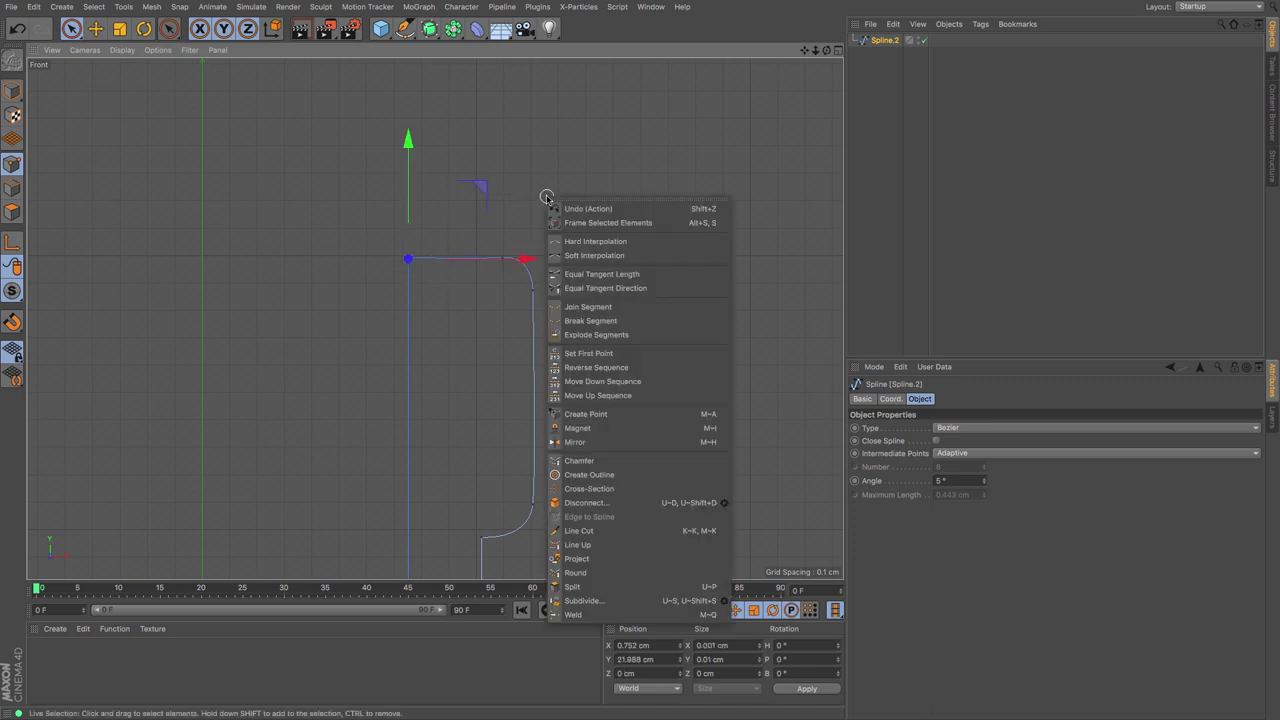
left_click(591, 320)
left_click(477, 311)
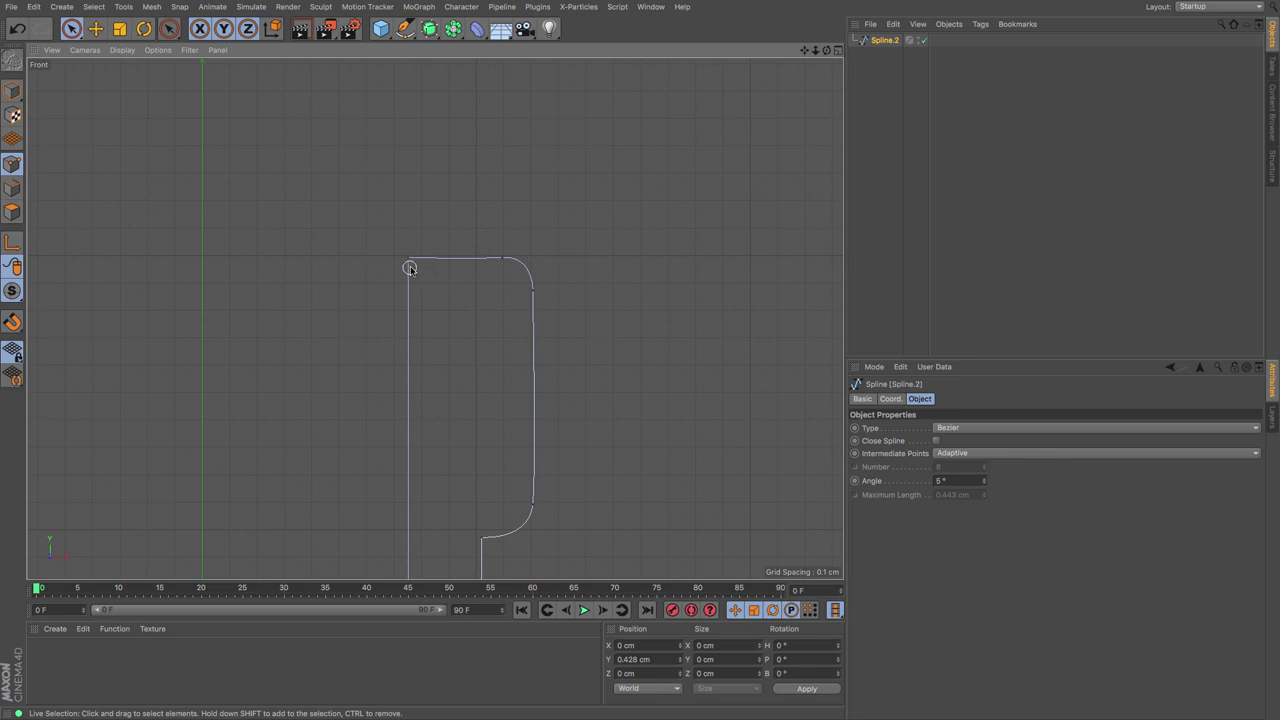
Level the rim's top edge by scaling its two points and their tangents flat along Y
left_click(408, 262)
left_click(446, 280)
left_click_drag(510, 263, 484, 262)
key("e")
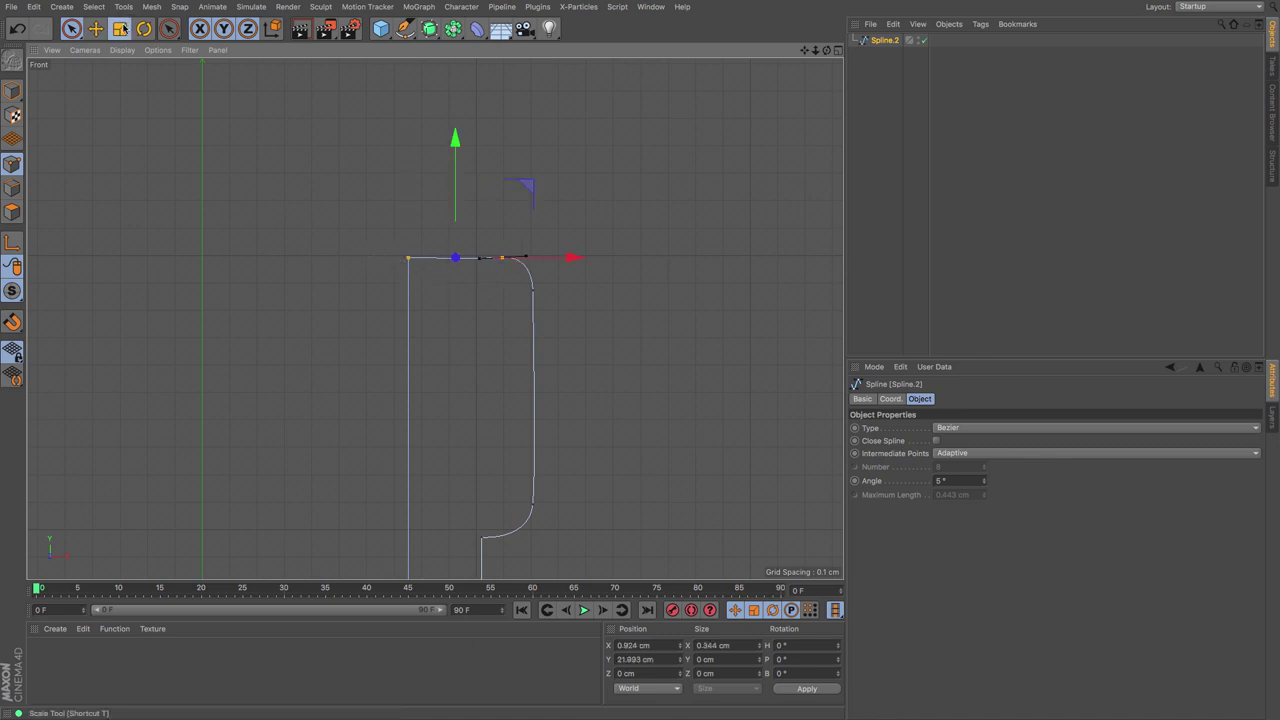
key("t")
left_click_drag(454, 137, 452, 265)
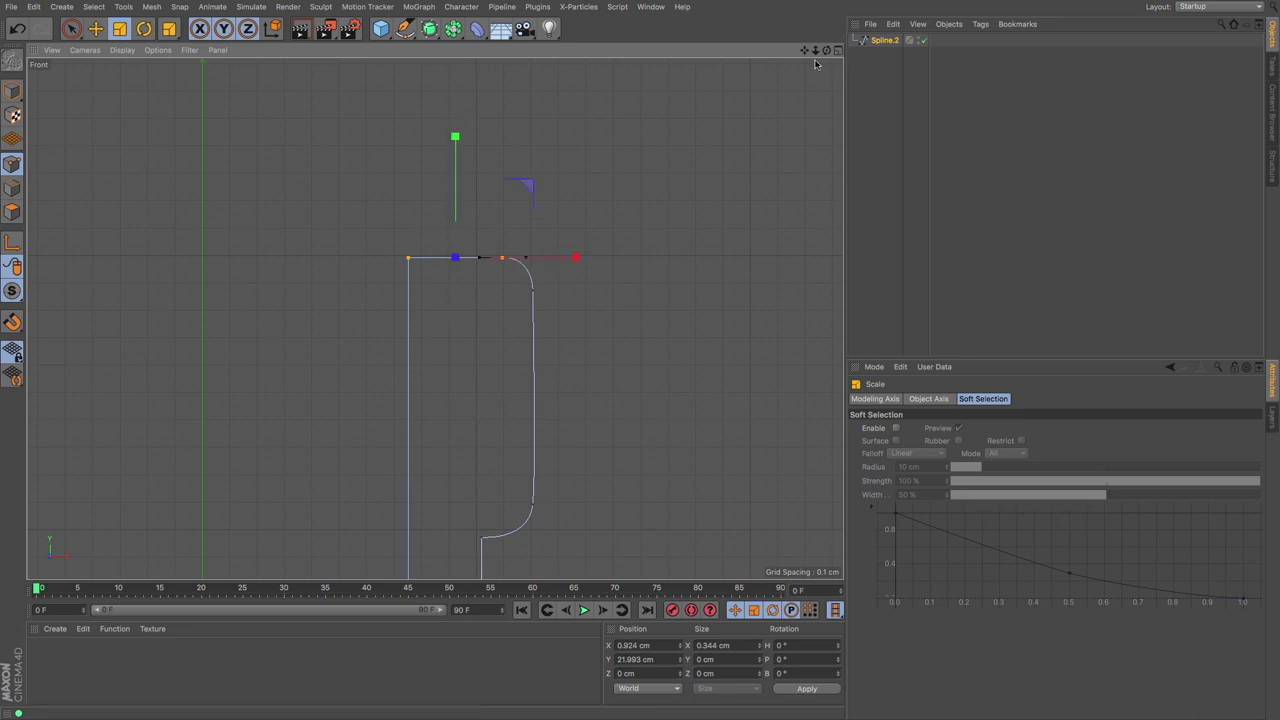
Raise the two bottom centre points together to about Y 0.38 cm and give them Soft Interpolation
left_click_drag(815, 50, 807, 15)
scroll(487, 437, "up", 5)
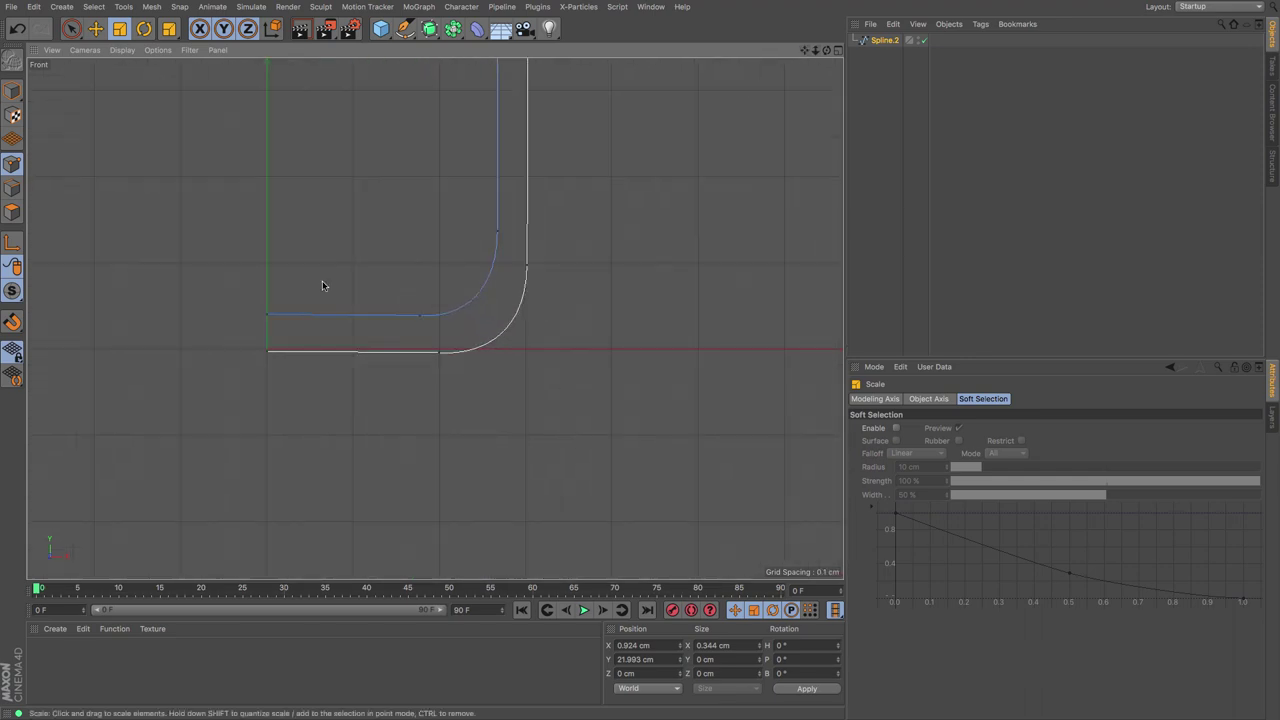
key("9")
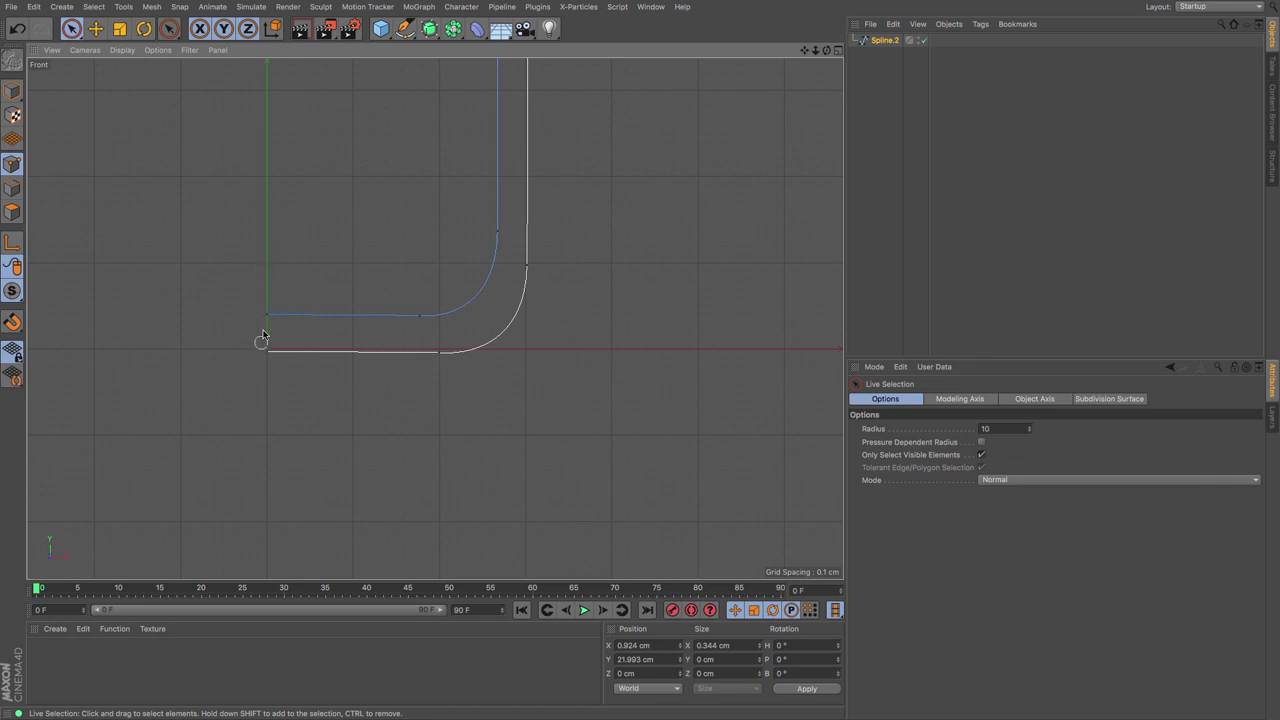
left_click(267, 316)
left_click_drag(268, 224, 268, 205)
right_click(415, 205)
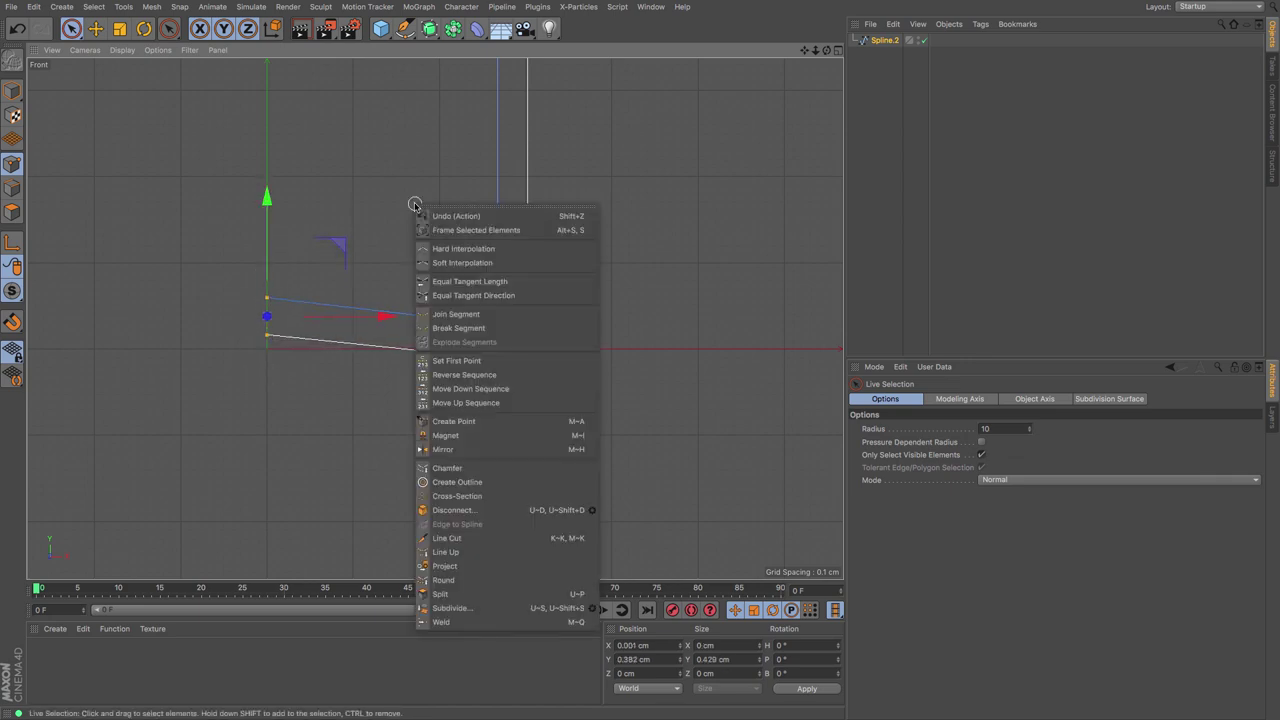
left_click(463, 262)
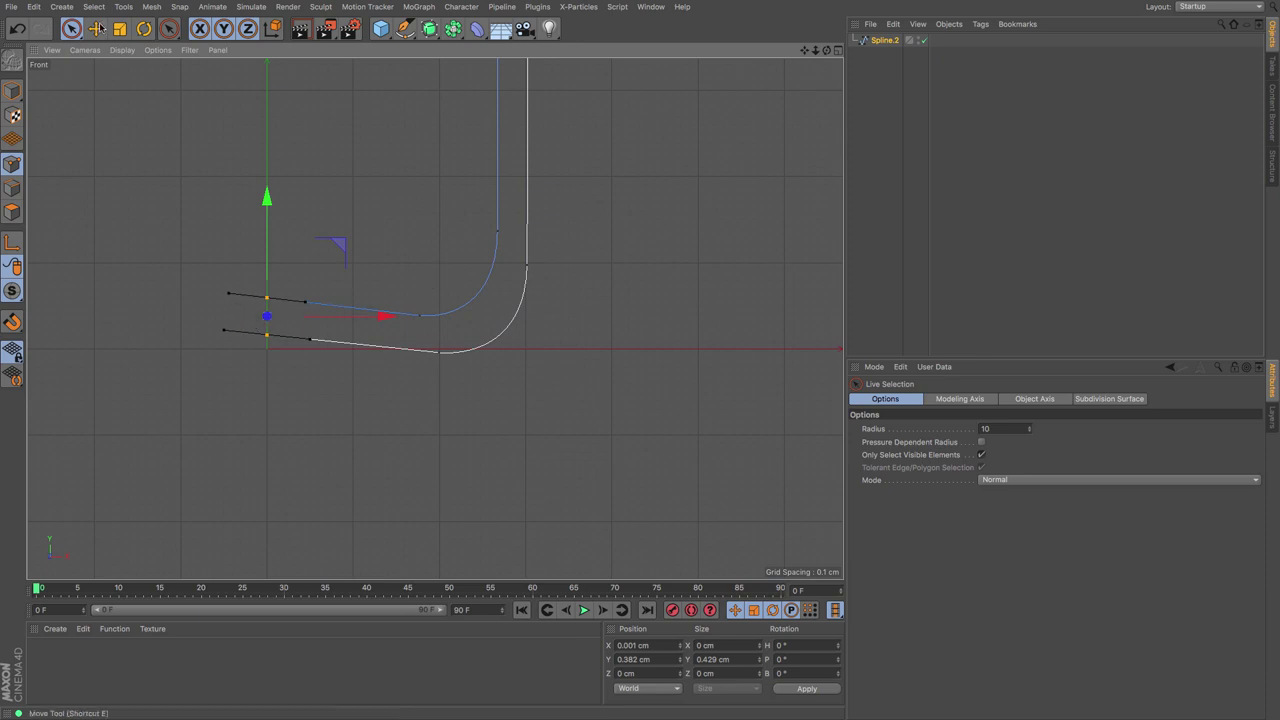
Adjust the tangents of both bottom centre points to run horizontally so the base curves smoothly into the axis
key("e")
left_click(320, 284)
left_click(266, 300)
left_click_drag(320, 305, 323, 301)
left_click(267, 335)
left_click_drag(310, 345, 340, 338)
left_click(291, 391)
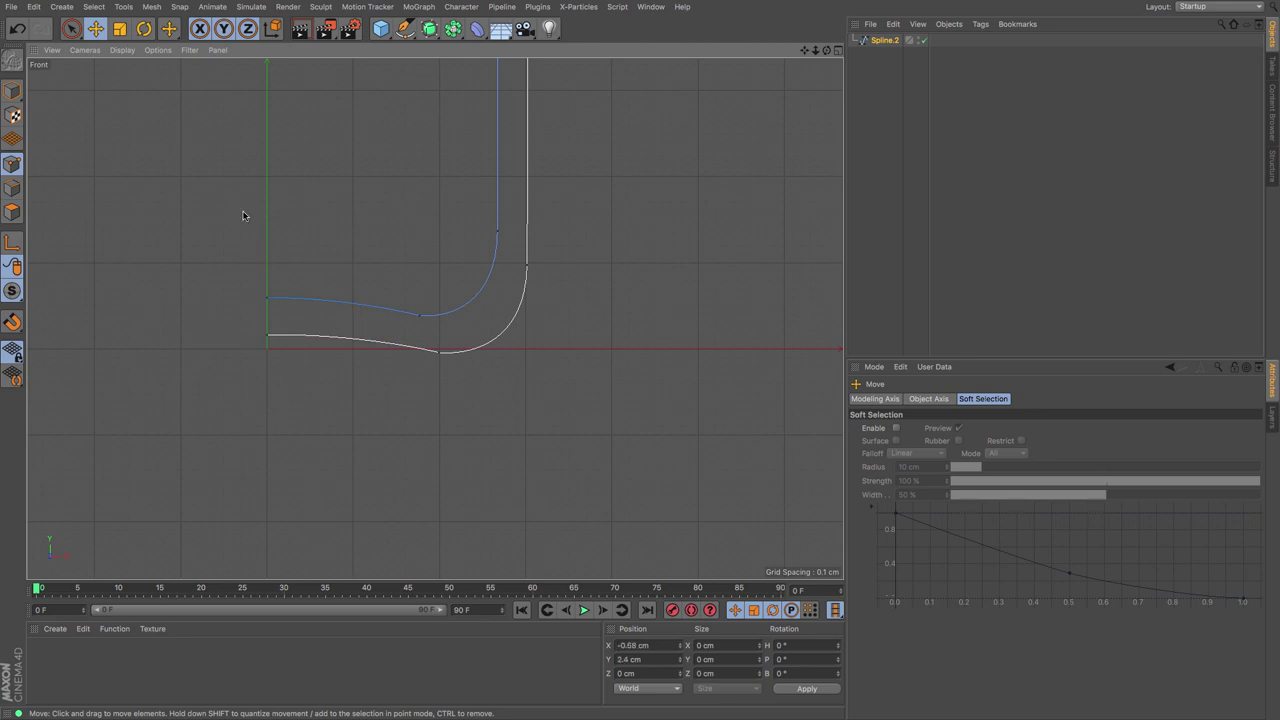
Shorten the outer bottom centre point's tangent to about the length of the inner one's
left_click(266, 298)
left_click(267, 335, "shift")
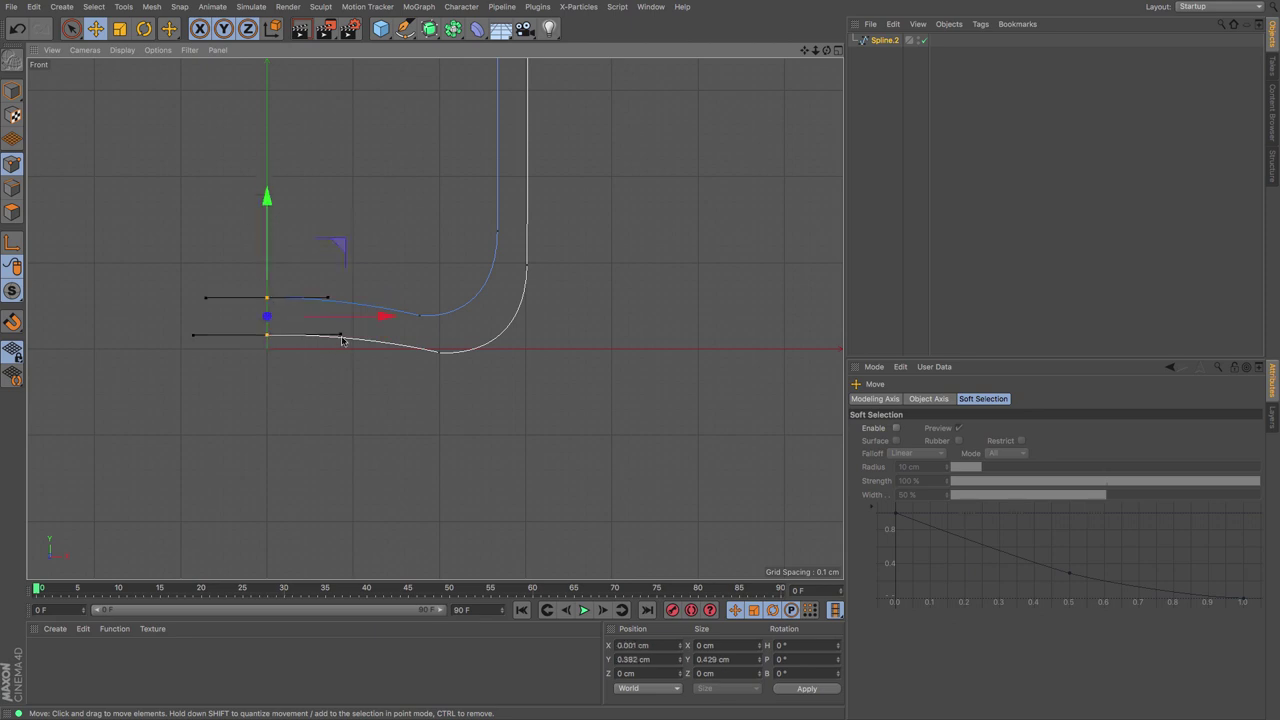
mouse_move(341, 337)
left_mouse_down()
mouse_move(346, 327)
mouse_move(330, 346)
mouse_move(326, 332)
left_mouse_up()
left_click(366, 369)
Scale the two bottom centre points flat along X and set their X position to 0 cm
scroll(614, 197, "down", 5)
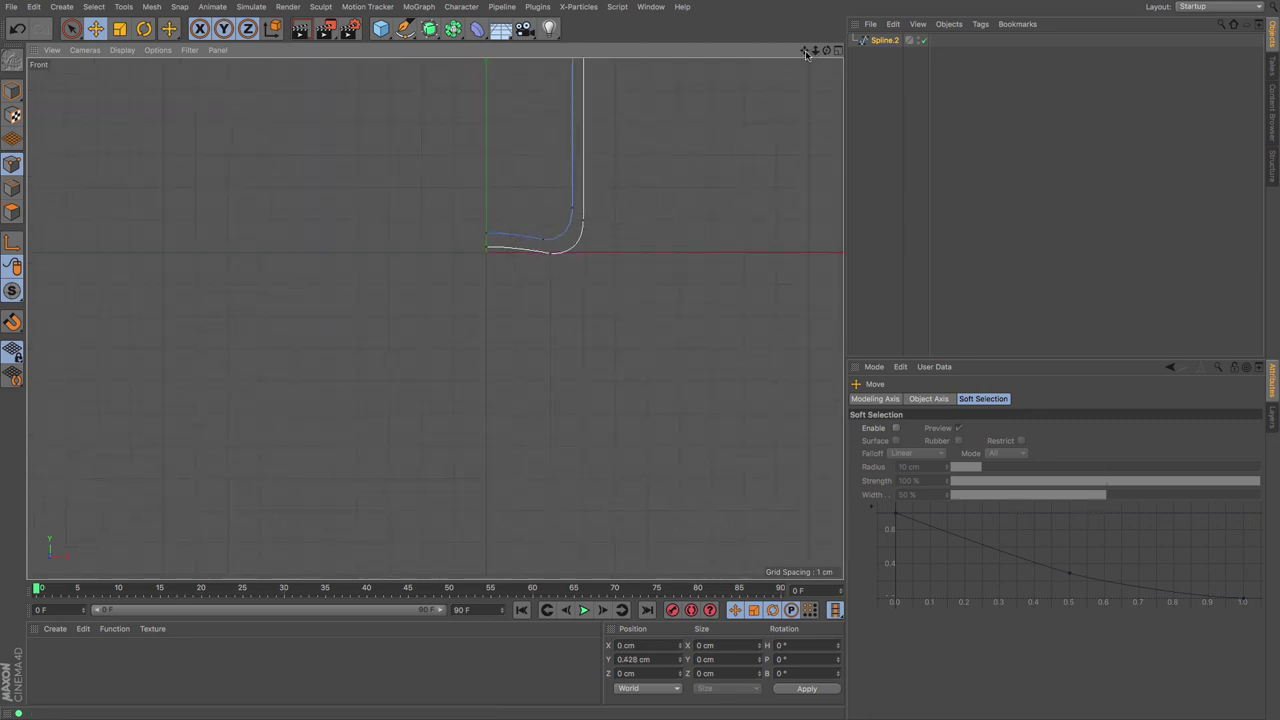
left_click_drag(805, 51, 694, 398)
left_click_drag(818, 50, 436, 330)
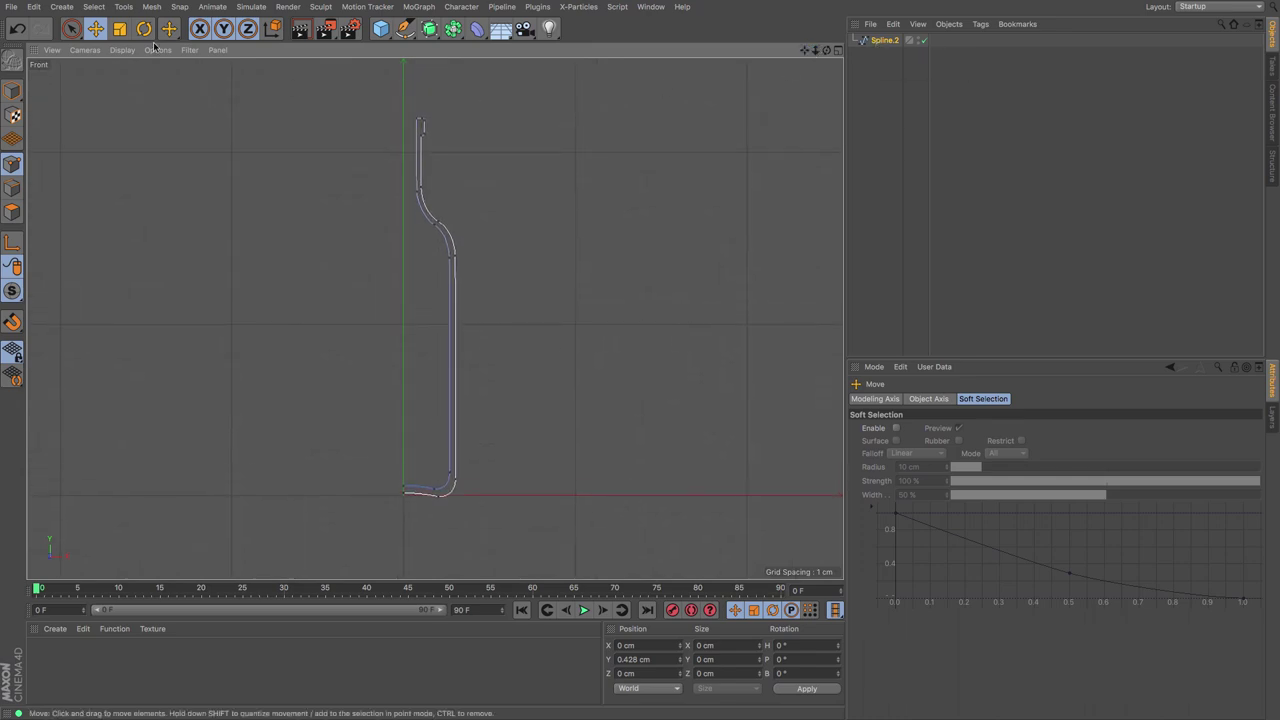
left_click(70, 28)
left_click(404, 489)
key("e")
key("t")
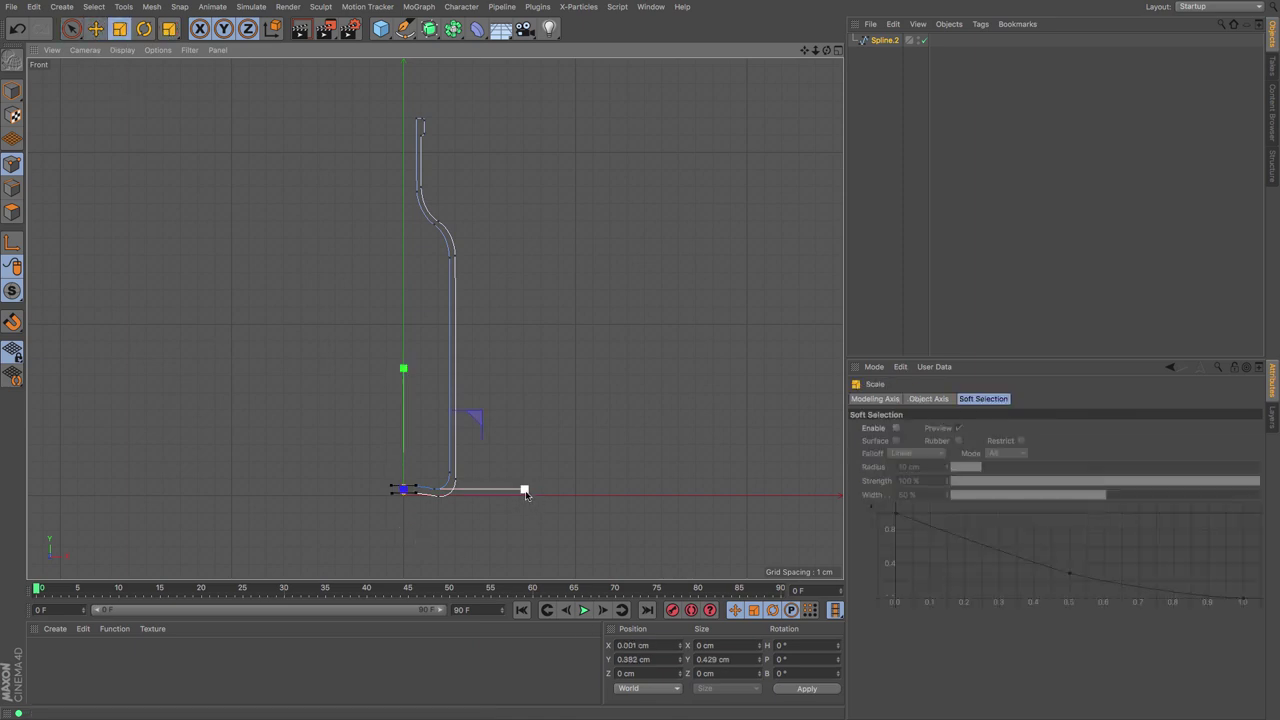
left_click_drag(526, 489, 408, 494)
left_click_drag(656, 647, 547, 633)
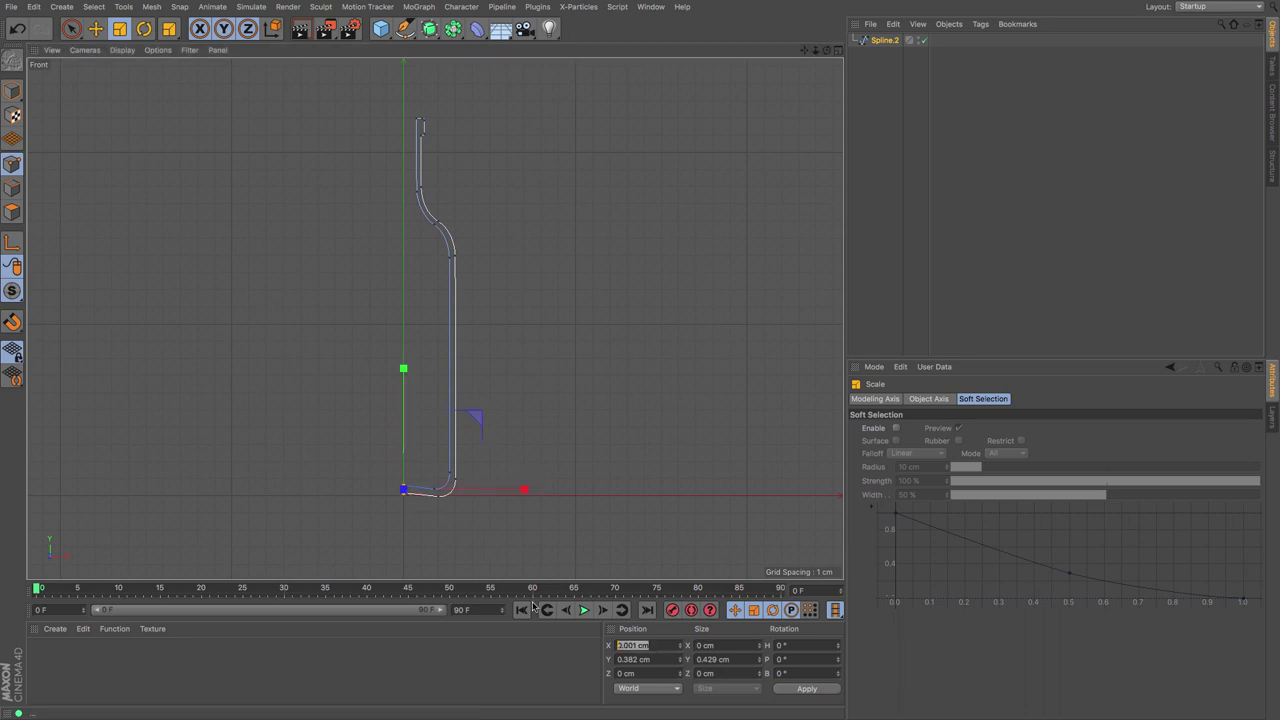
type("0")
key("Return")
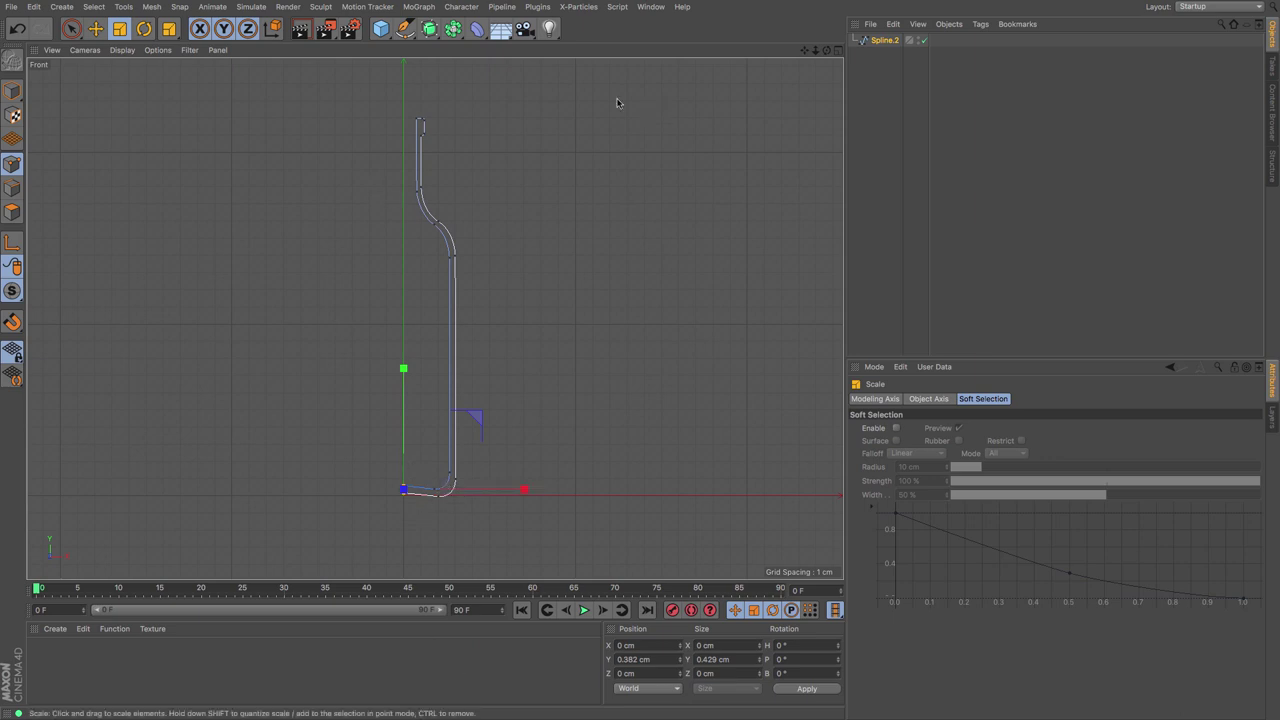
Add a Lathe object as the parent of the joined spline and show the bottle in the perspective view
left_click(429, 28)
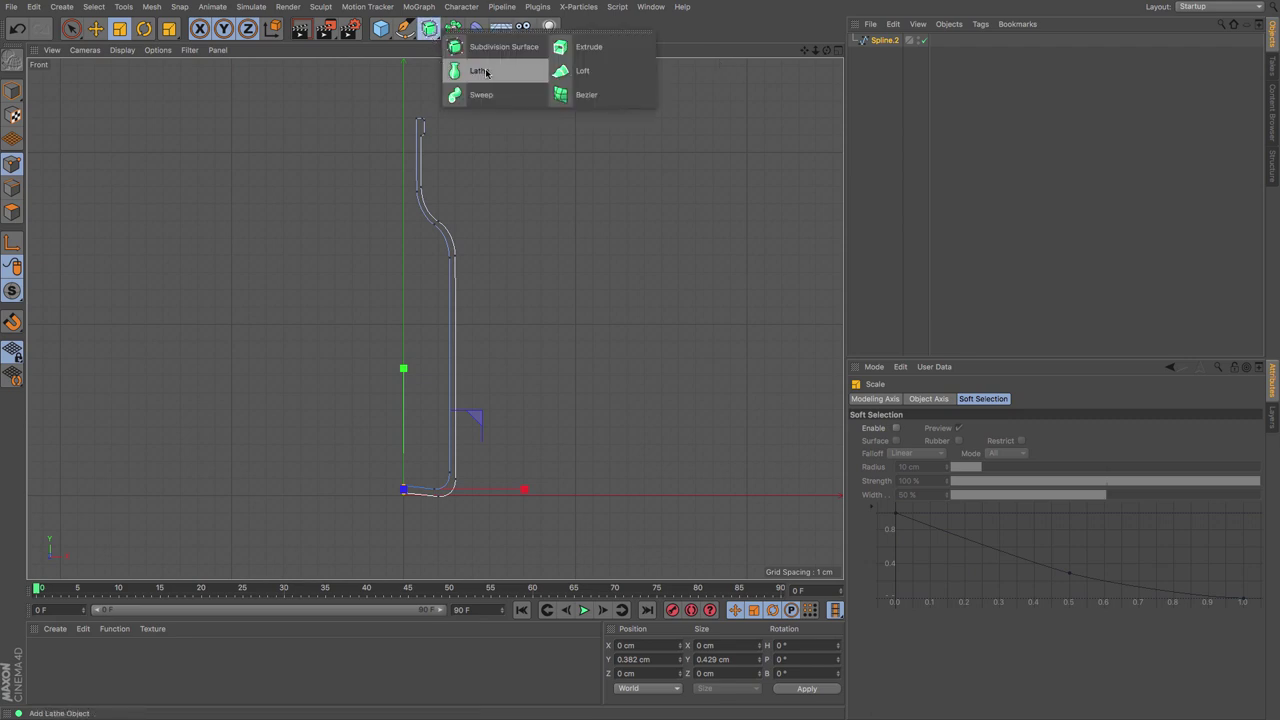
left_click(484, 71, "alt")
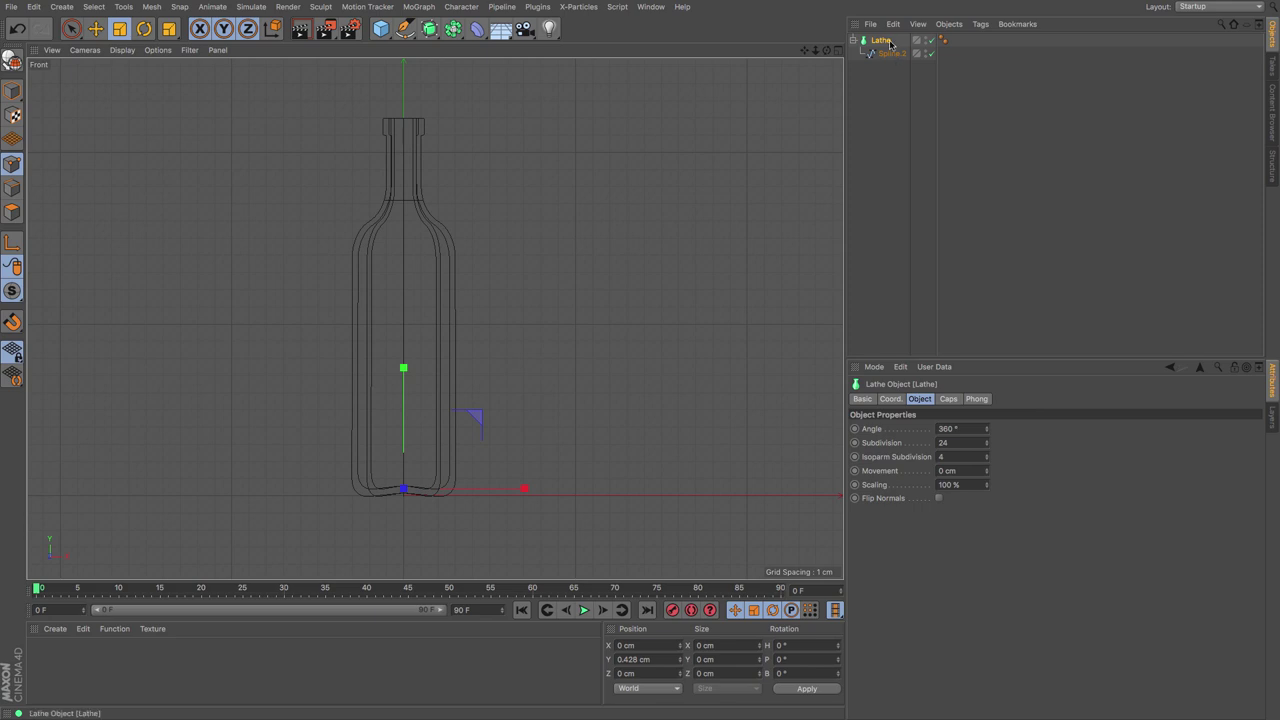
key("F1")
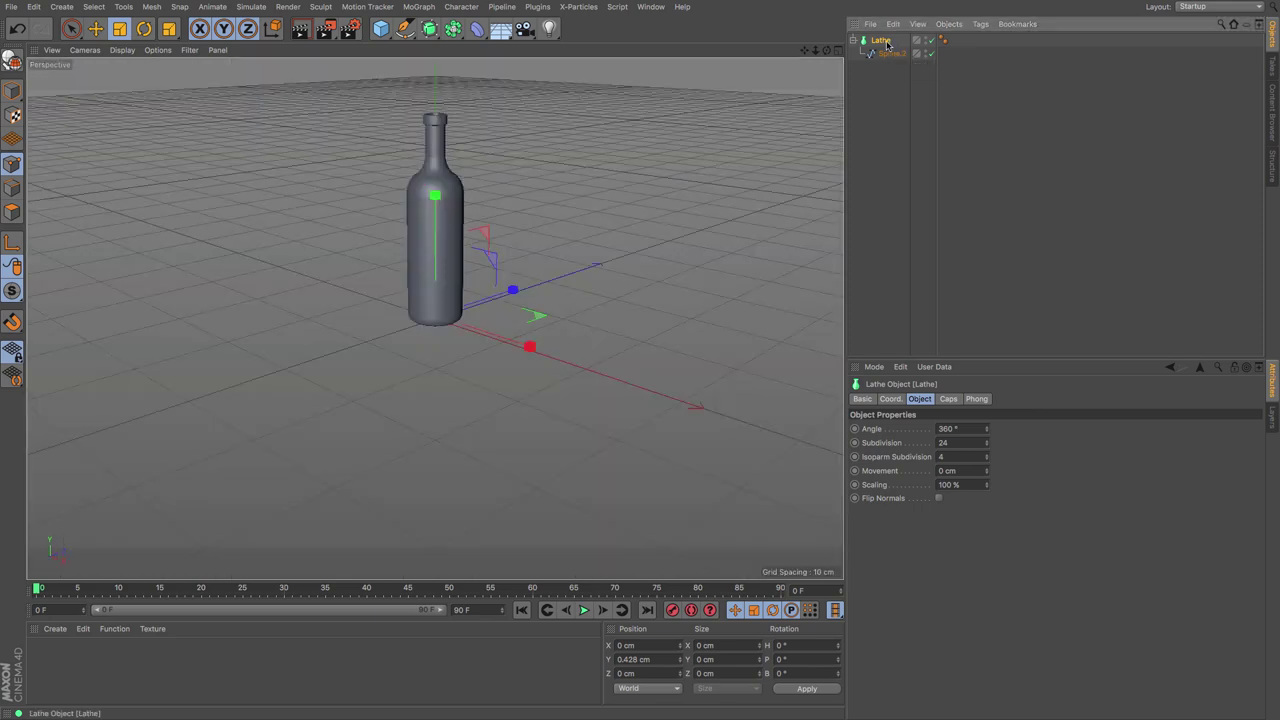
Examine the shape of the lathed bottle up close in perspective with nothing selected
middle_click_drag(633, 312, 640, 362, "alt")
left_click_drag(815, 51, 950, 51)
left_click_drag(806, 53, 435, 318)
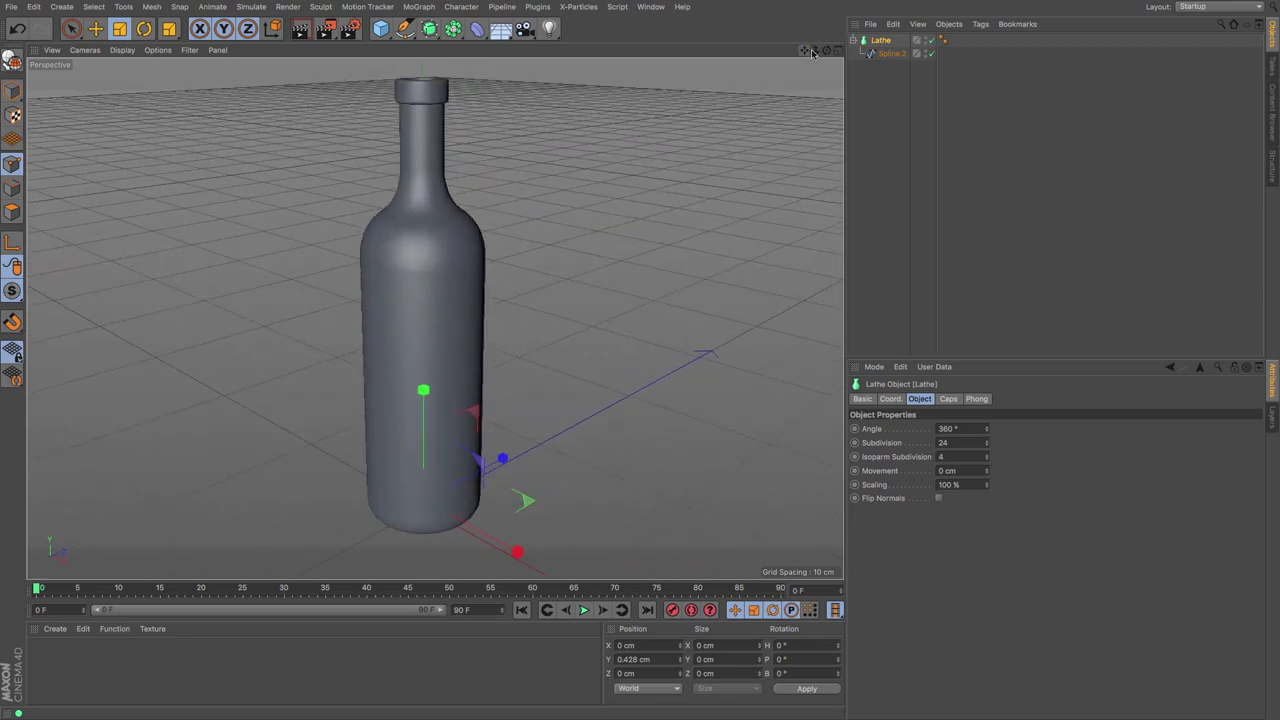
left_click_drag(815, 51, 900, 32)
left_click_drag(434, 318, 434, 318)
left_click_drag(806, 52, 839, 39)
left_click(873, 109)
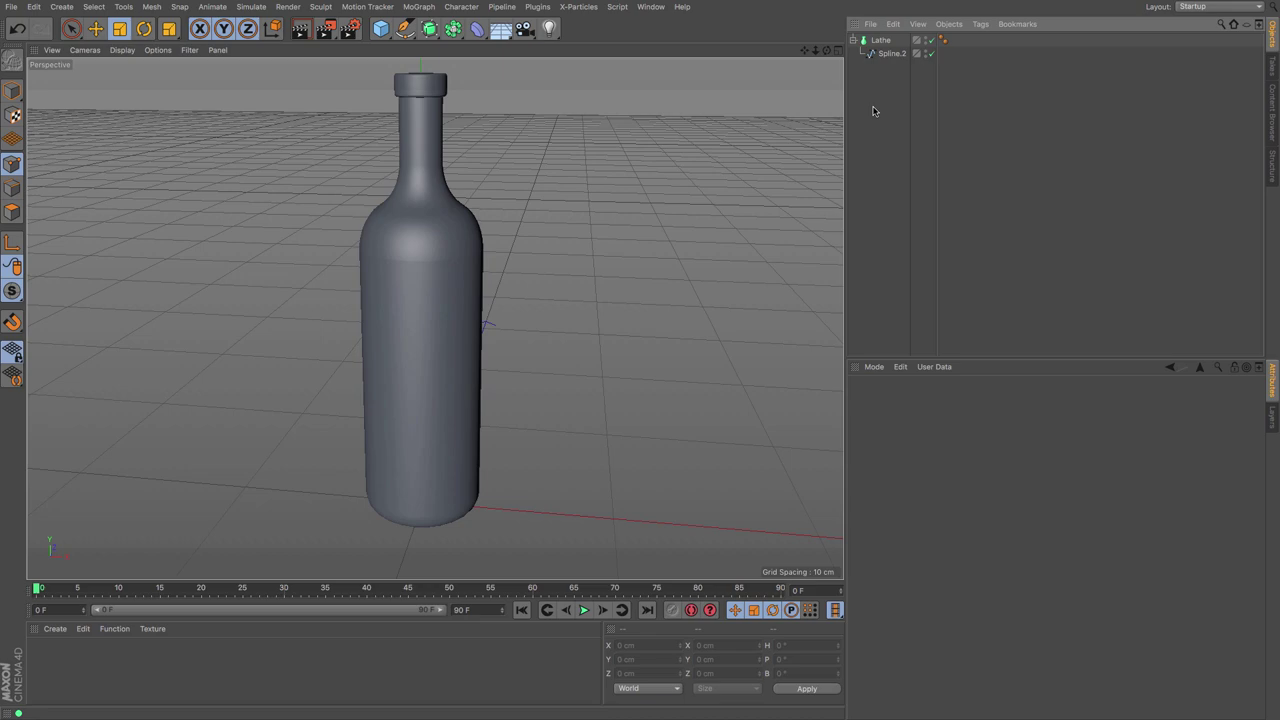